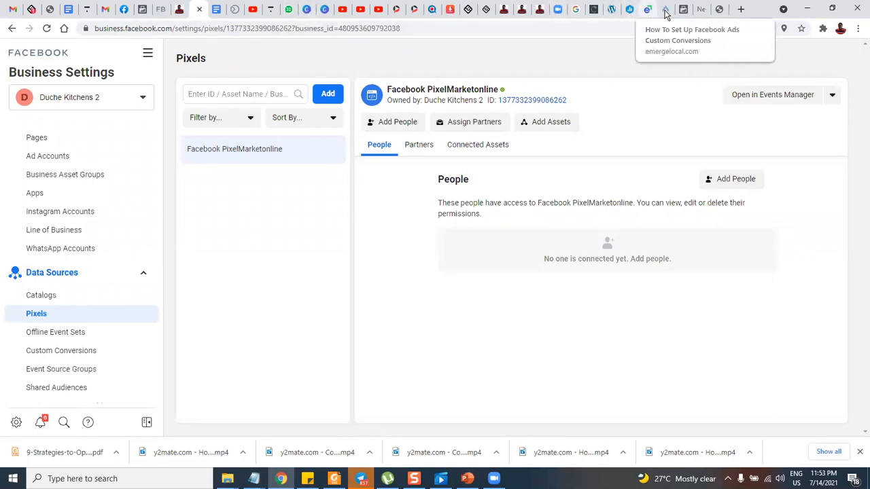
- Find the open Business Manager overview page and go from it to the Business Settings business selection
left_click(720, 9)
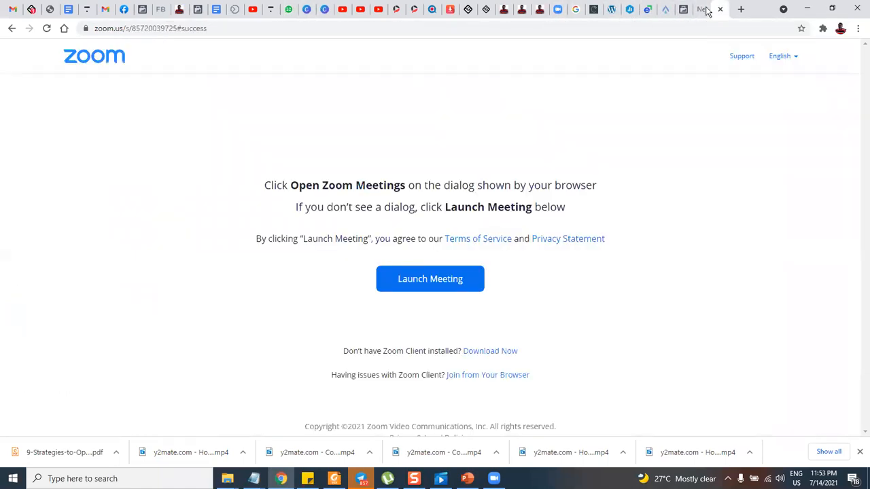
left_click(707, 11)
left_click(681, 10)
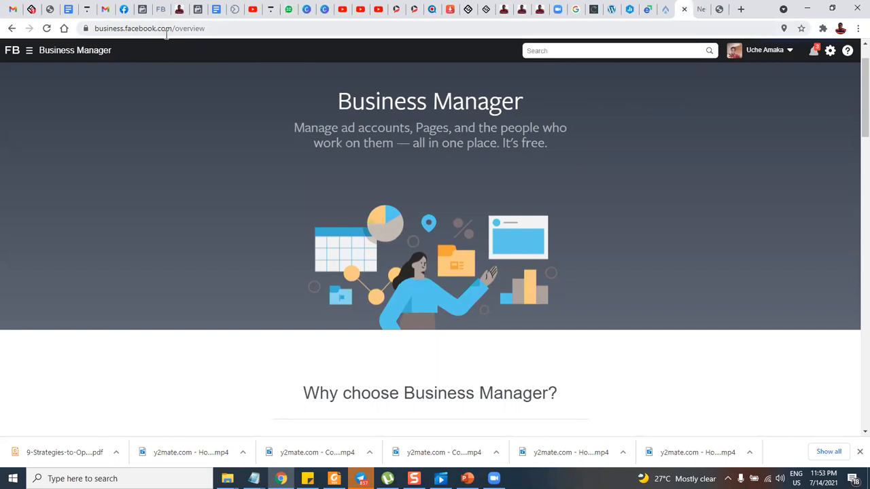
left_click(28, 51)
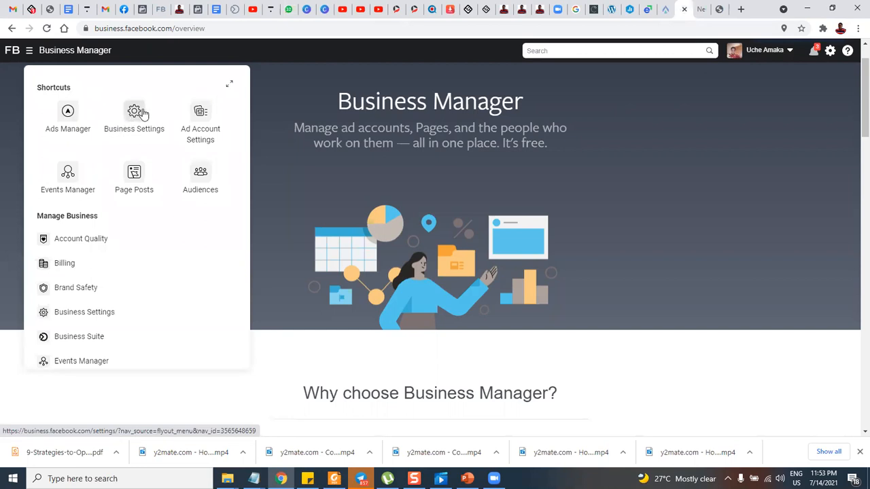
scroll(130, 204, "down", 3)
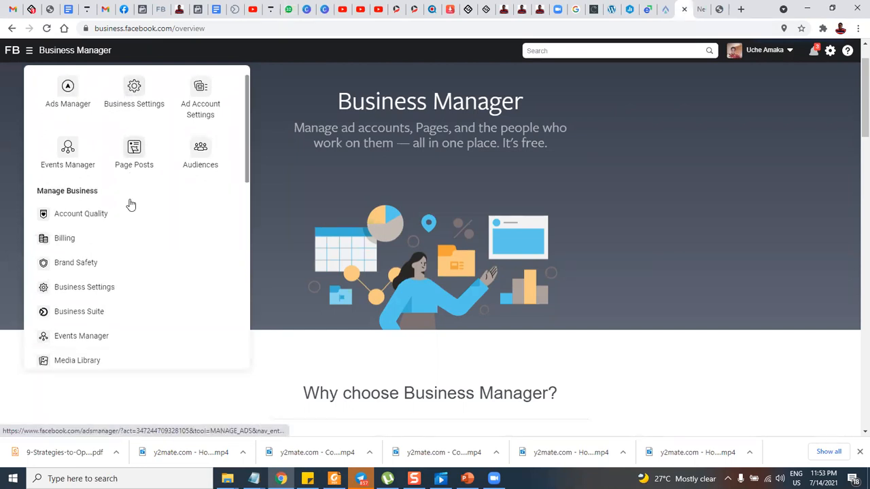
scroll(136, 195, "down", 3)
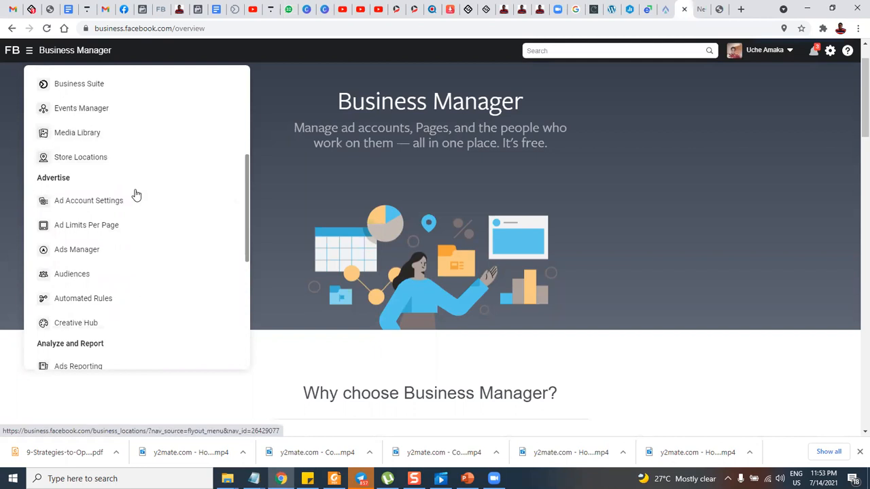
scroll(136, 194, "up", 5)
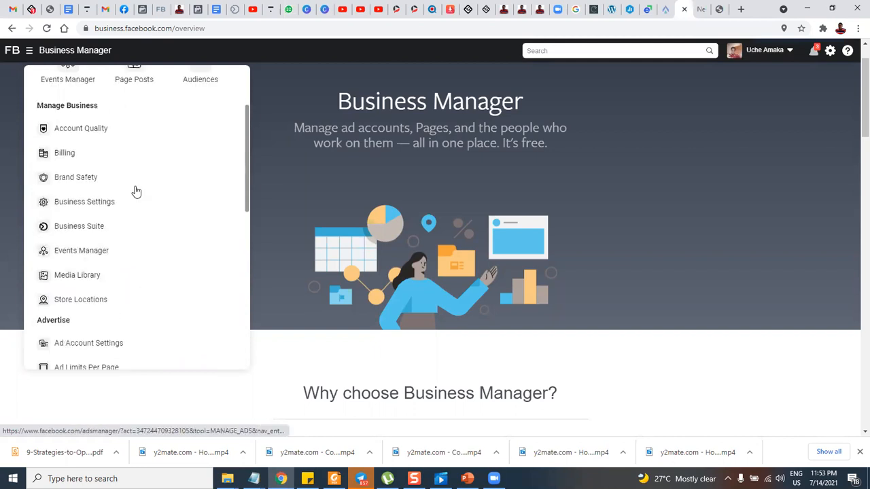
scroll(140, 112, "up", 1)
left_click(137, 111)
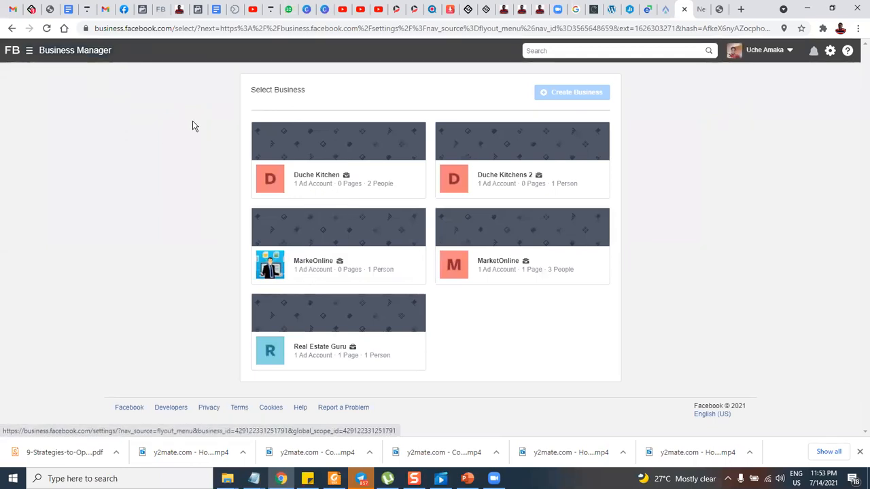
- Check the other open Facebook business pages, return to the business selection and open MarketOnline's settings
left_click(147, 10)
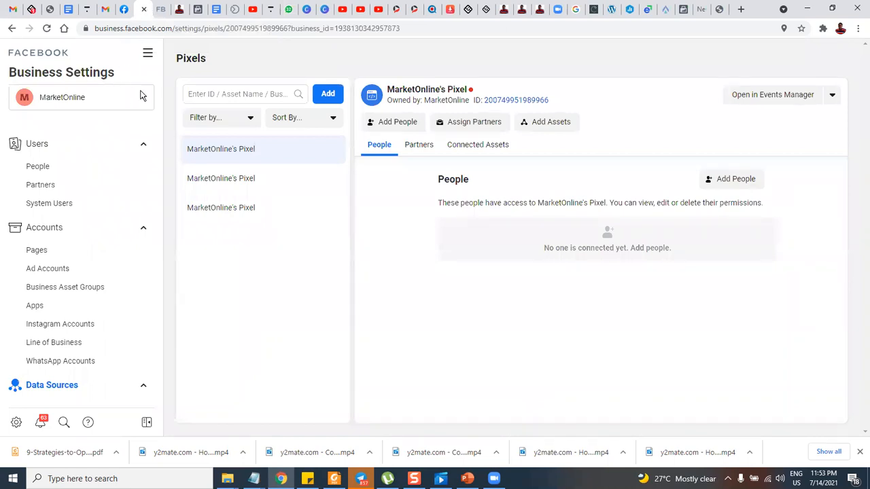
left_click(199, 9)
left_click(234, 9)
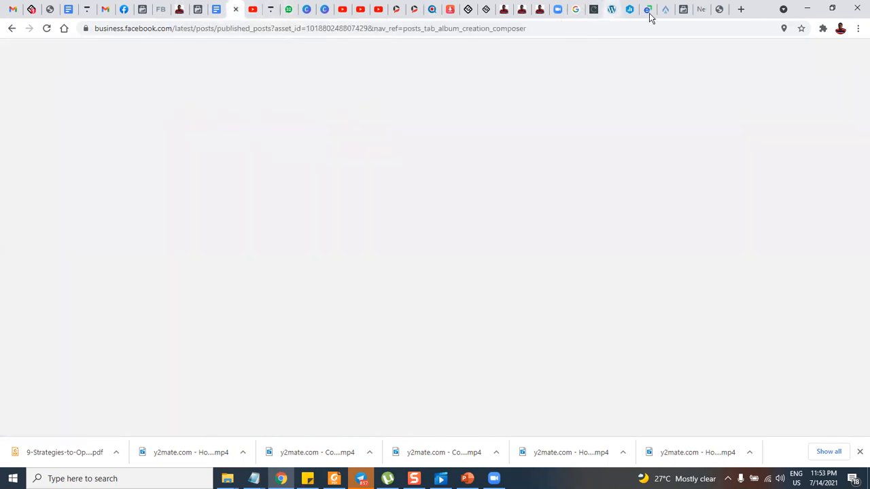
left_click(684, 10)
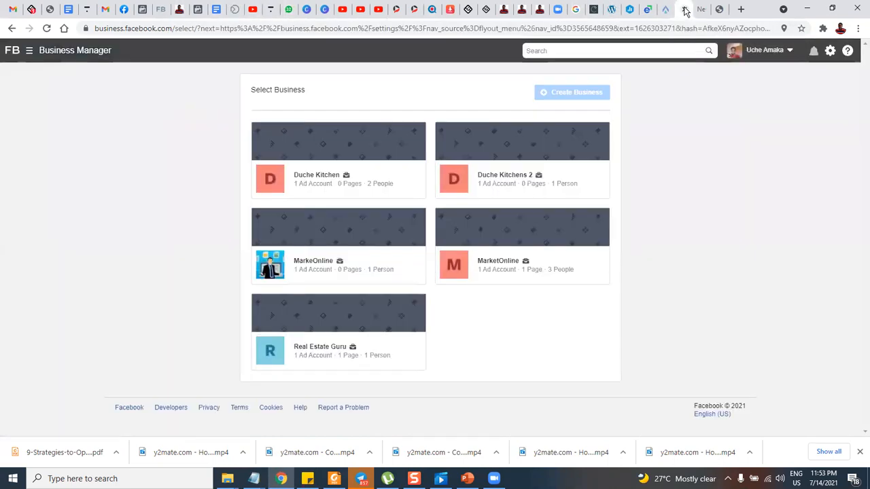
left_click(496, 268)
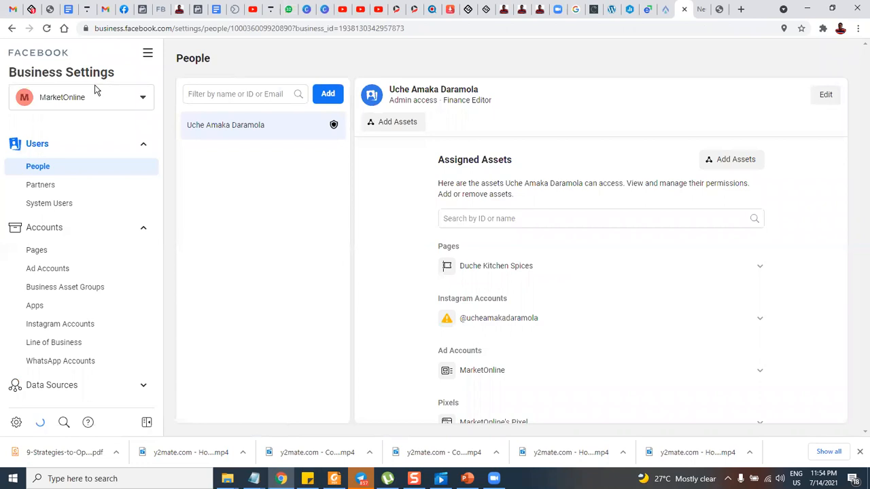
- Open the Facebook home page in a new browser tab
left_click(740, 10)
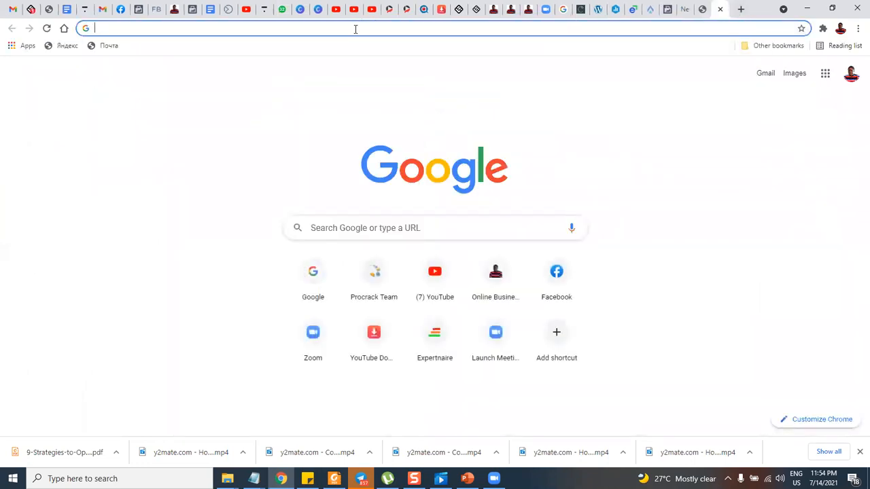
left_click(556, 274)
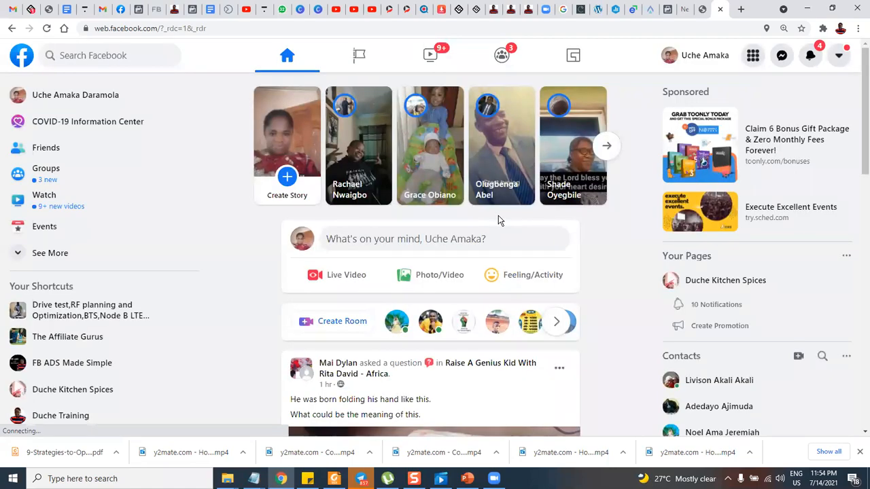
scroll(476, 224, "down", 1)
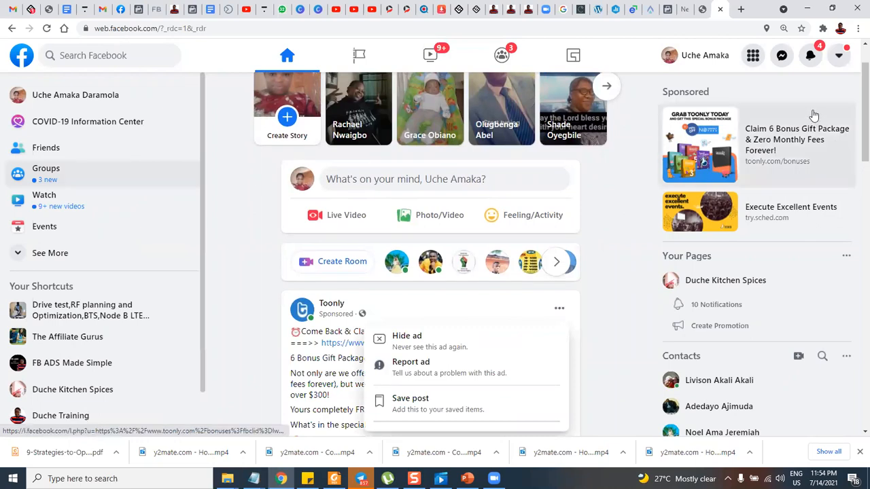
- Reach Ads Manager by starting a new ad from Facebook, and cancel the new campaign creation
left_click(754, 56)
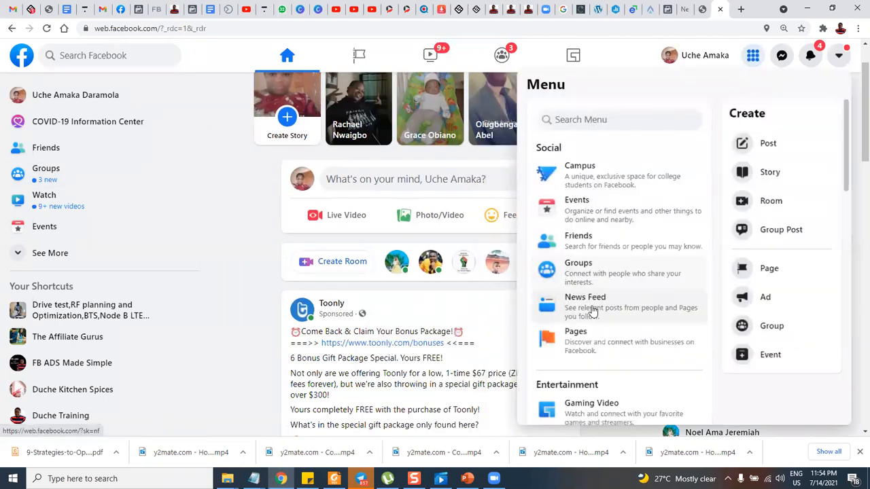
scroll(598, 217, "down", 2)
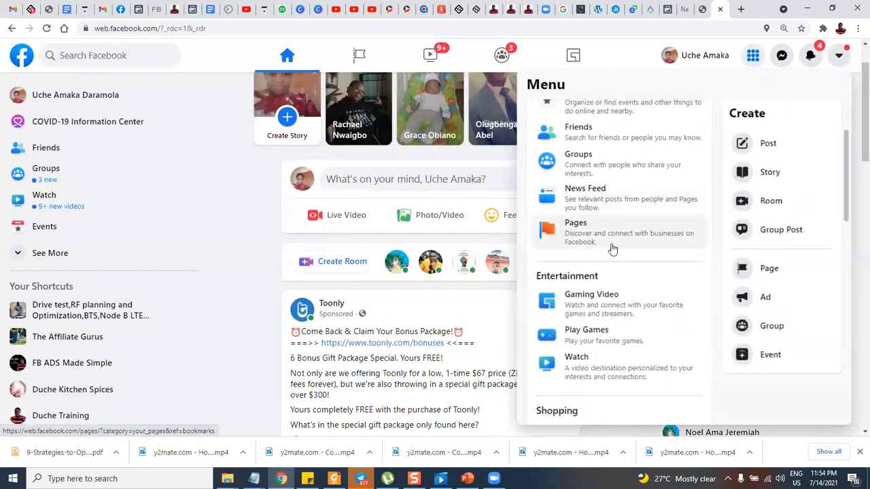
scroll(707, 272, "up", 1)
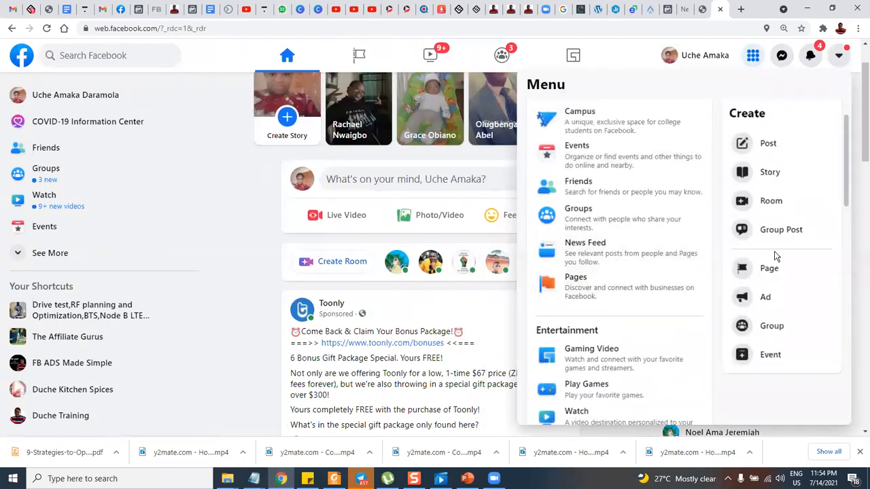
left_click(768, 297)
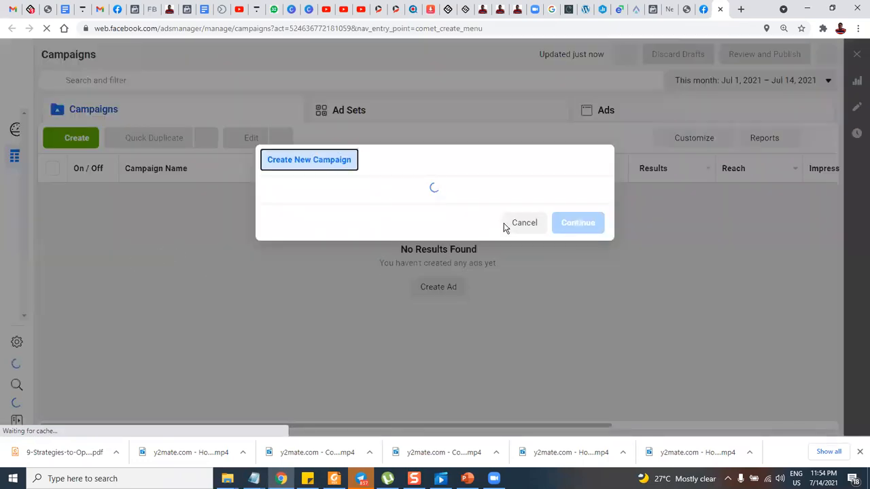
left_click(524, 224)
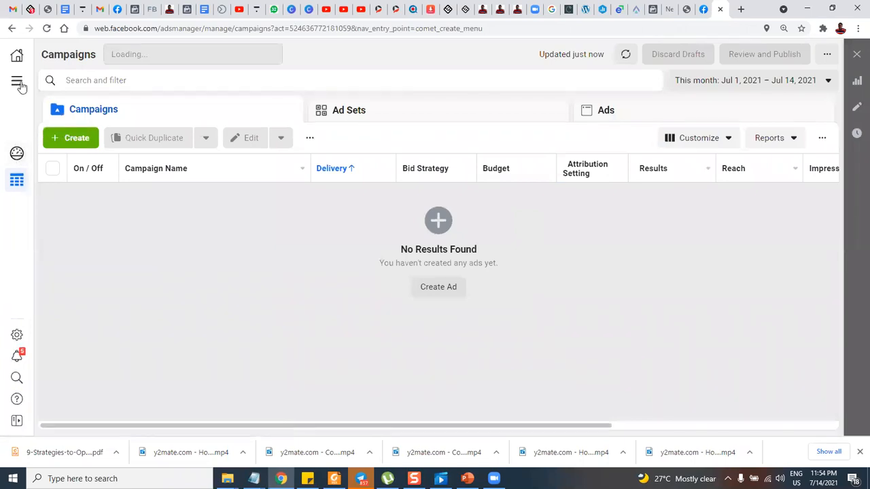
- Go from Ads Manager to Business Settings and select the MarketOnline business
left_click(17, 83)
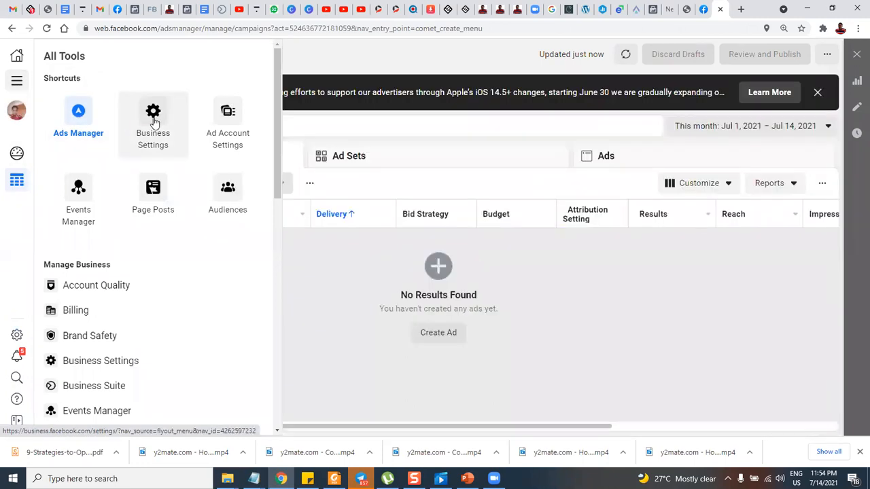
left_click(155, 121)
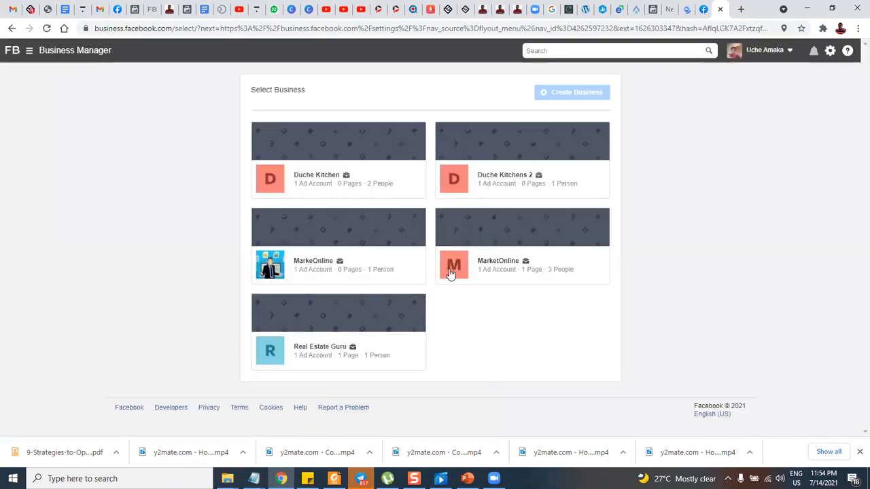
left_click(487, 267)
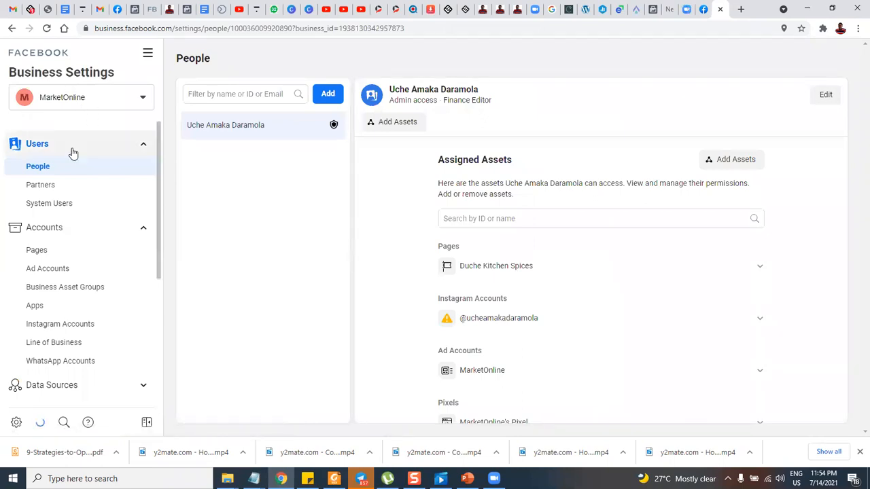
- Open the list of pixels among MarketOnline's data sources
scroll(78, 184, "down", 1)
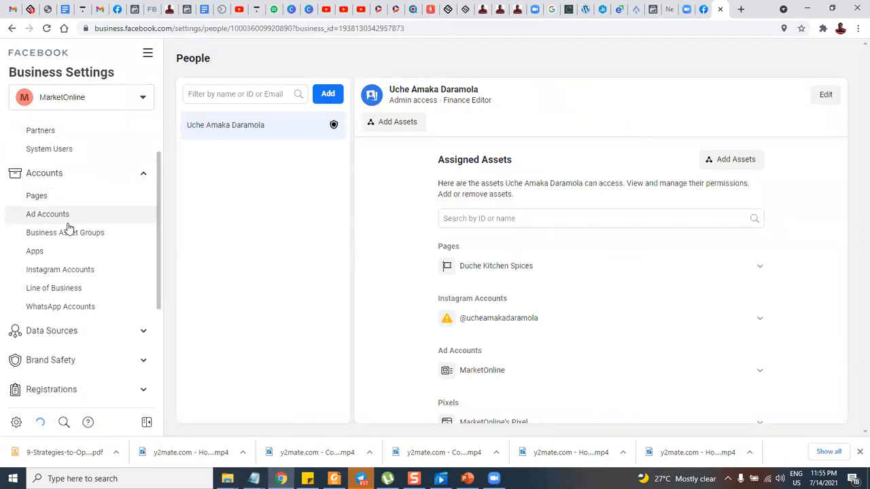
scroll(68, 228, "down", 2)
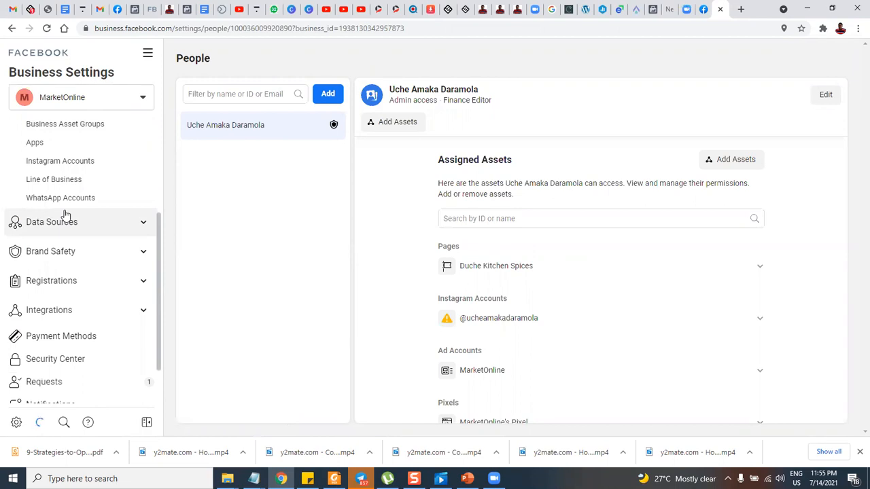
left_click(63, 221)
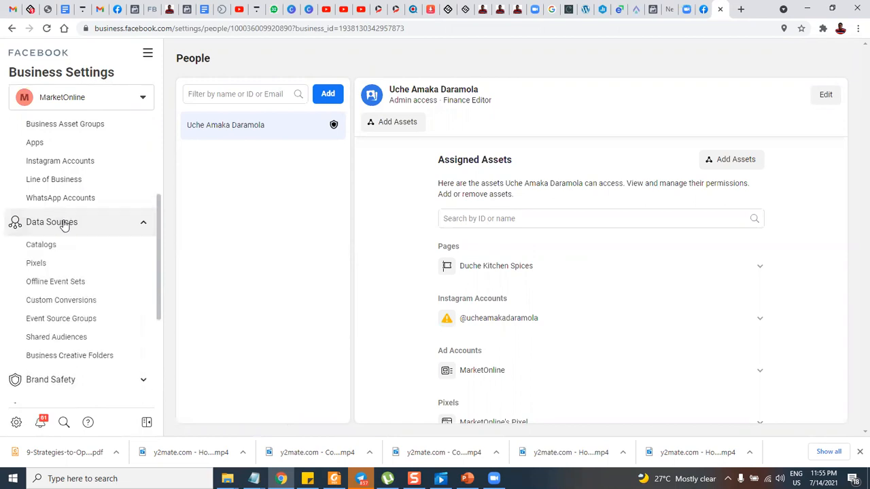
left_click(38, 264)
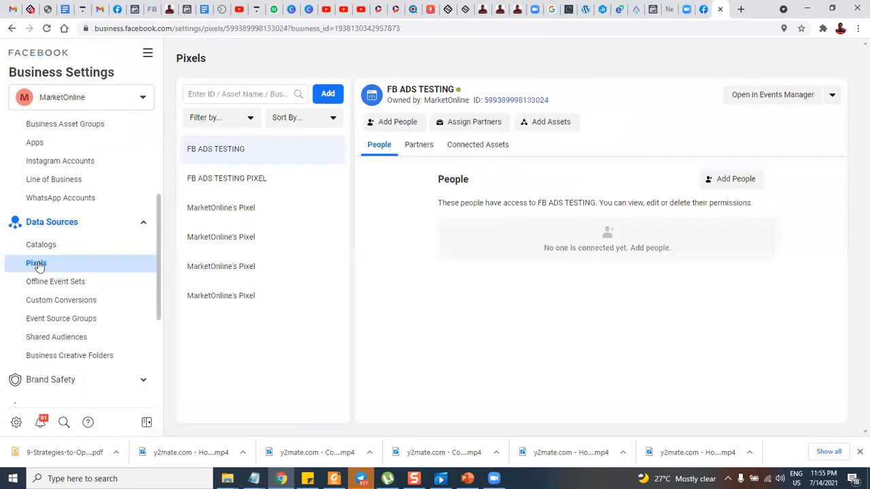
- Create a new pixel named "FB ADS TEST 2 Pixel" without a website URL
left_click(327, 96)
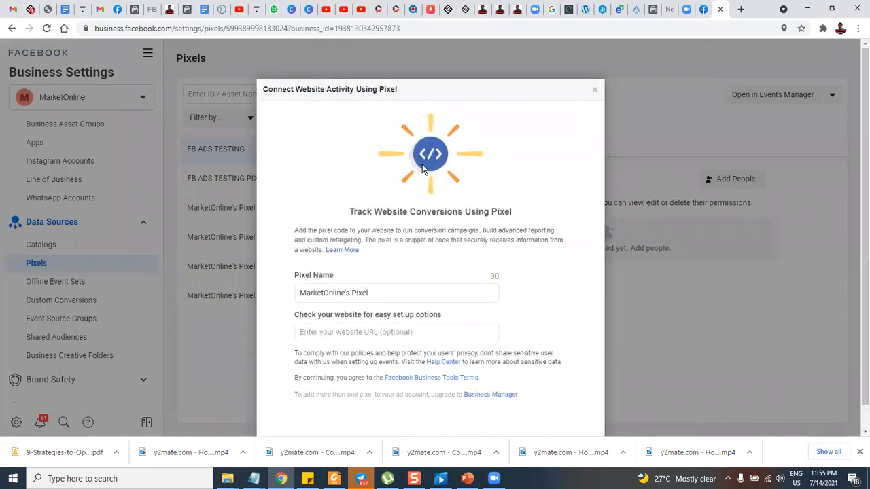
left_click(379, 266)
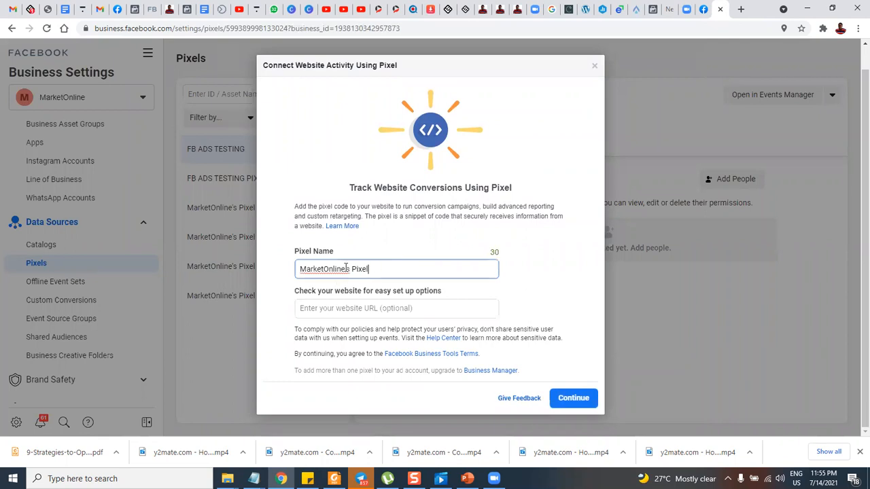
left_click_drag(350, 267, 276, 265)
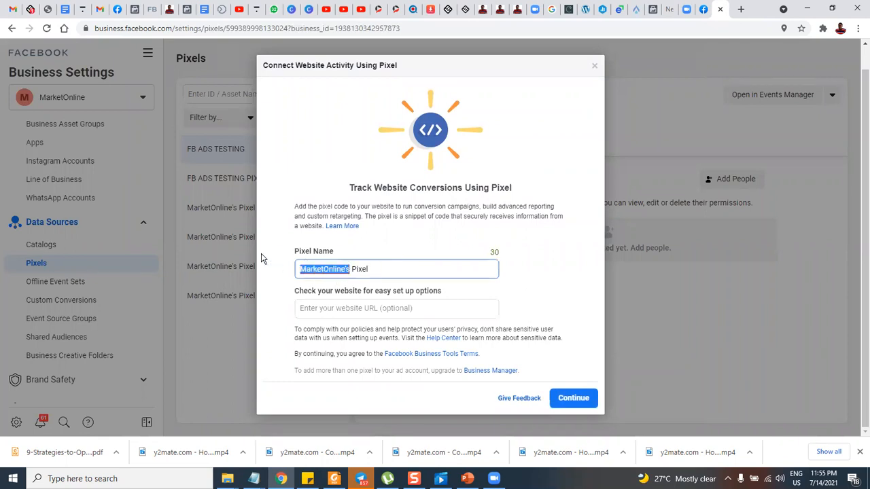
type("FB ADS")
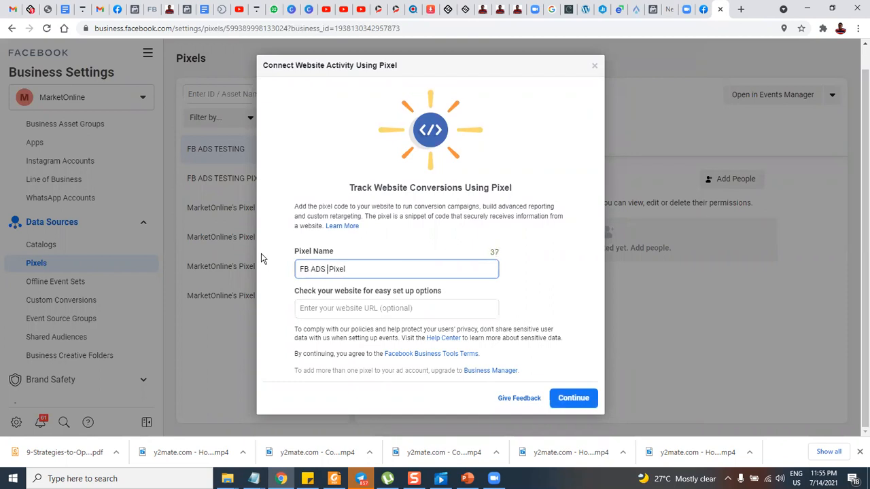
type(" TEST 2")
left_click(570, 400)
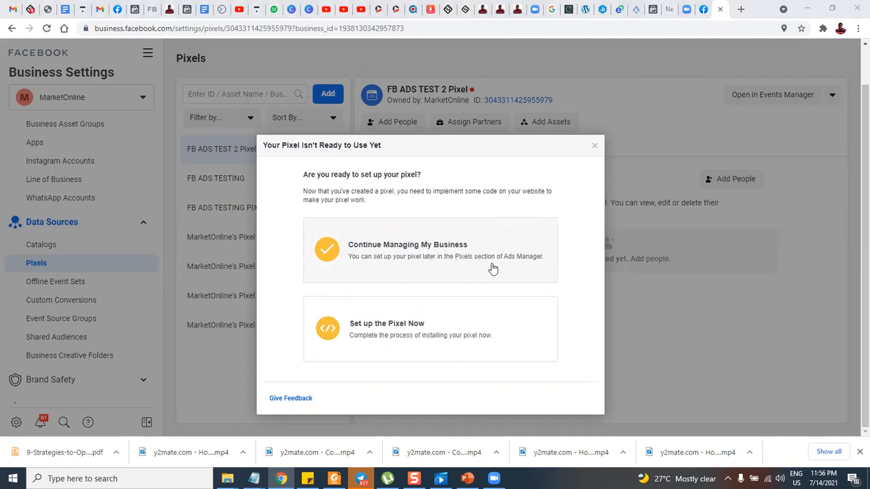
- Set up the new pixel now with manual installation and copy its base code to the clipboard
left_click(412, 336)
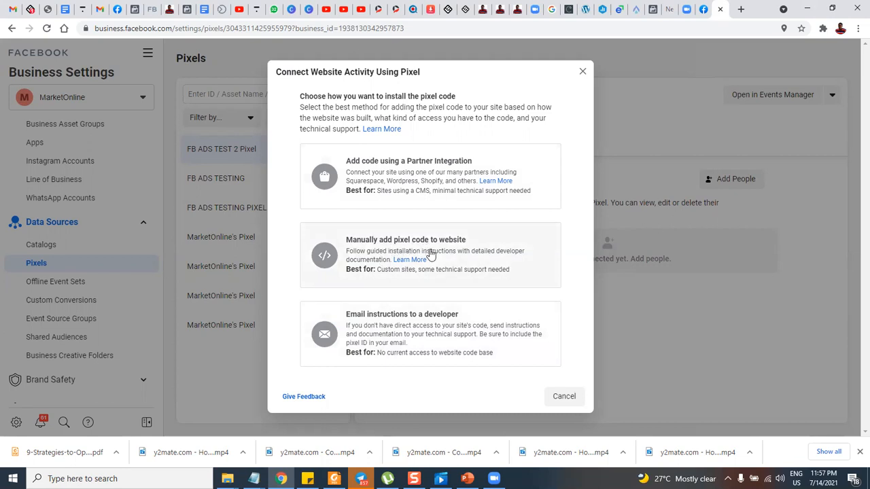
left_click(414, 250)
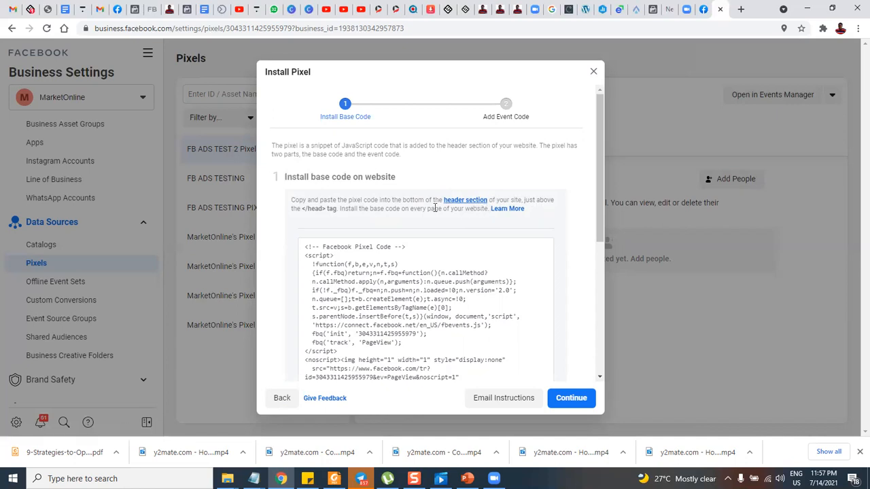
mouse_move(420, 311)
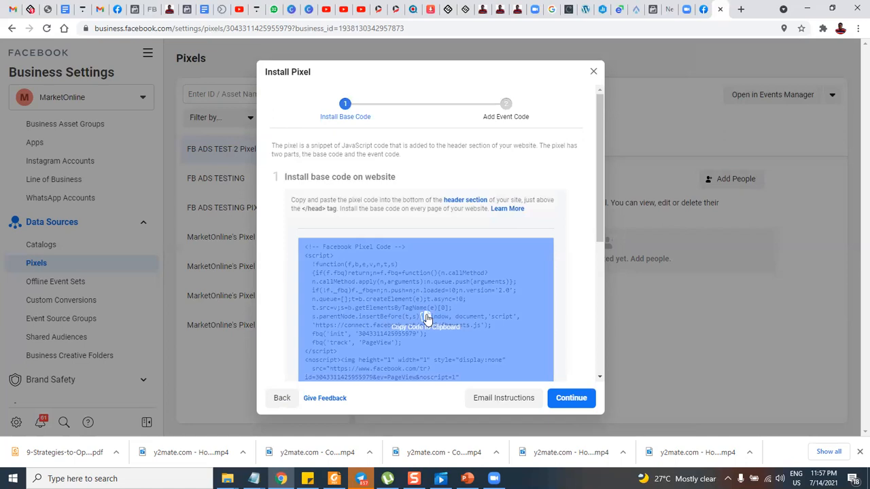
left_click(427, 318)
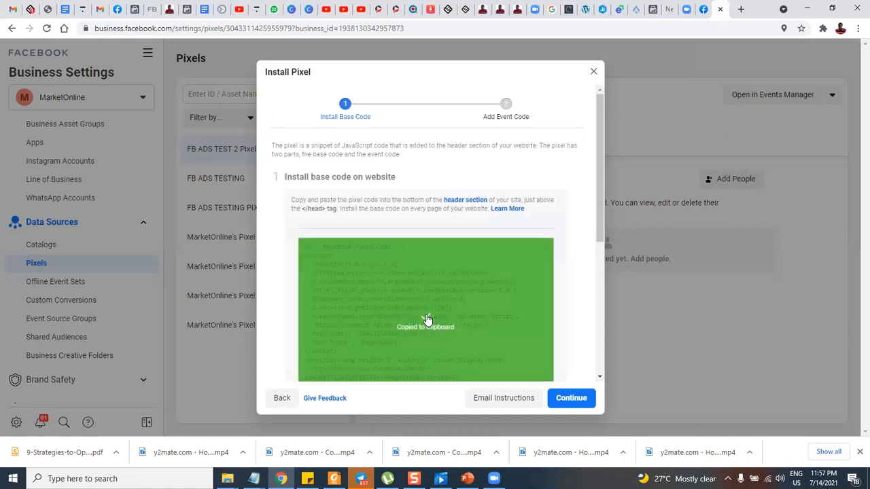
- Turn on Automatic Advanced Matching for the new pixel with every customer information type enabled, from Email to External Id
scroll(476, 286, "down", 5)
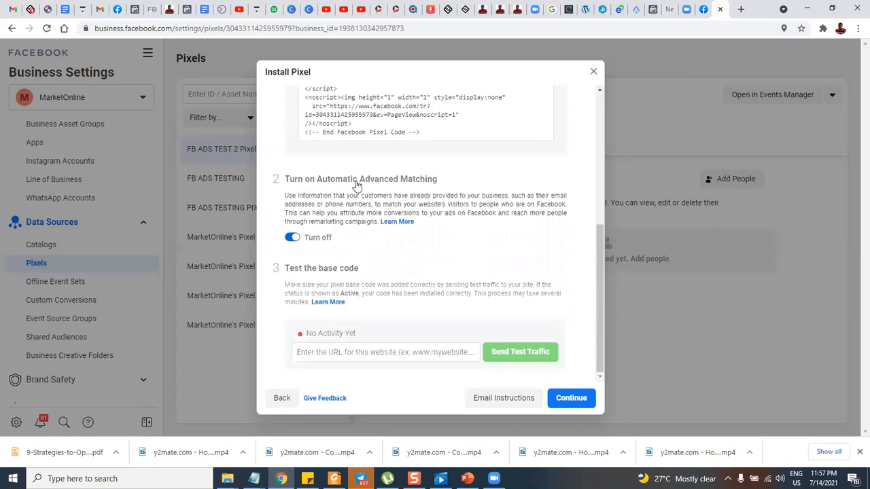
left_click(293, 238)
left_click(292, 238)
scroll(371, 251, "down", 2)
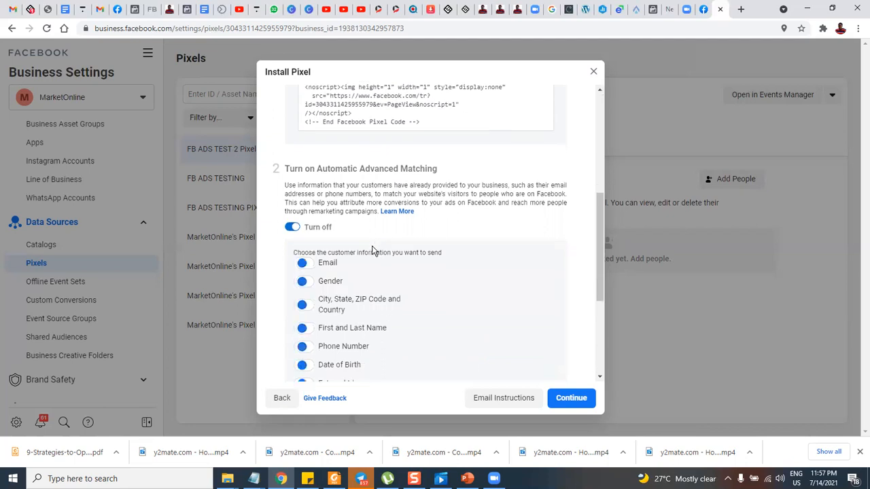
left_click(308, 219)
left_click(308, 219)
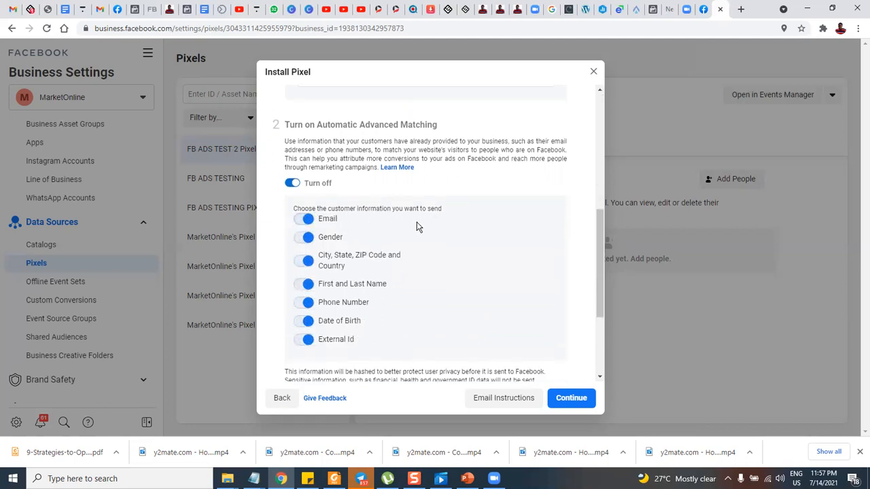
scroll(381, 241, "down", 4)
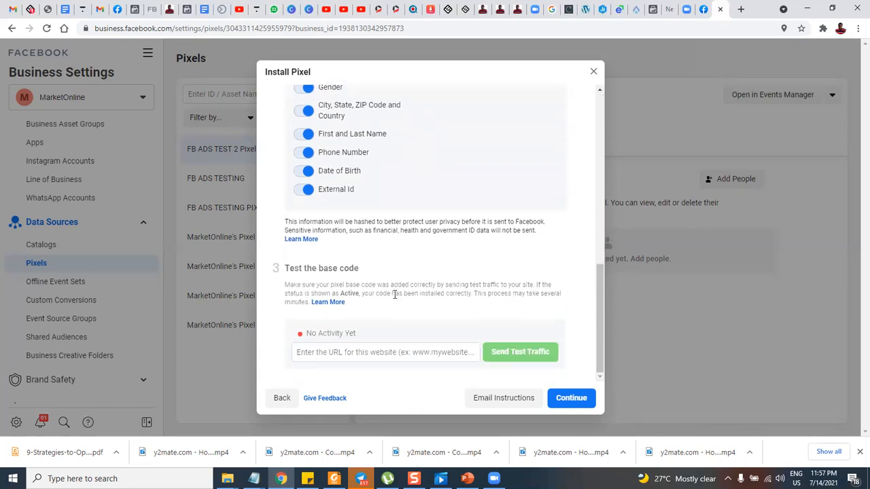
right_click(488, 400)
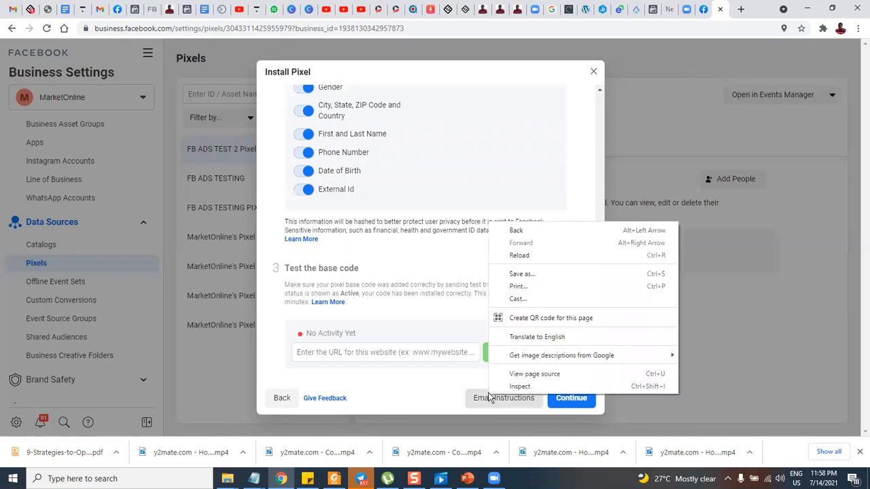
left_click(434, 399)
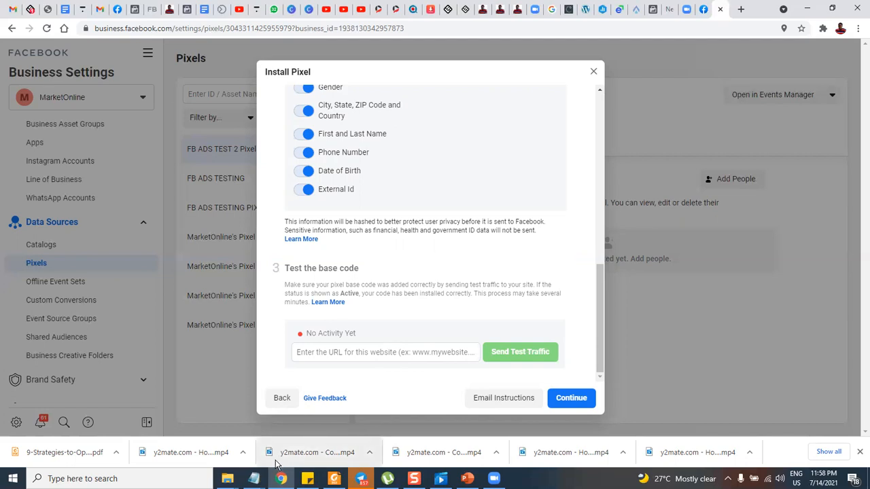
- Switch to the untitled Notepad document, delete its existing text and paste the copied pixel base code
mouse_move(254, 479)
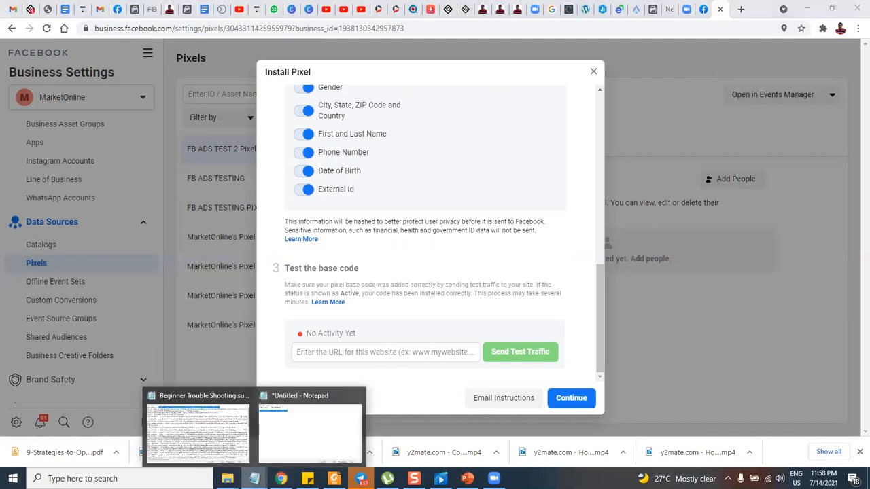
left_click(293, 439)
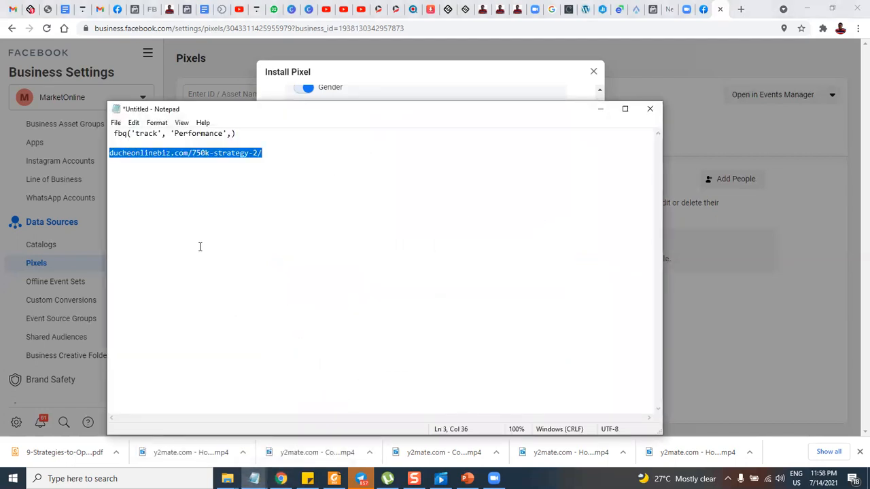
key("Delete")
left_click_drag(238, 134, 72, 109)
key("Delete")
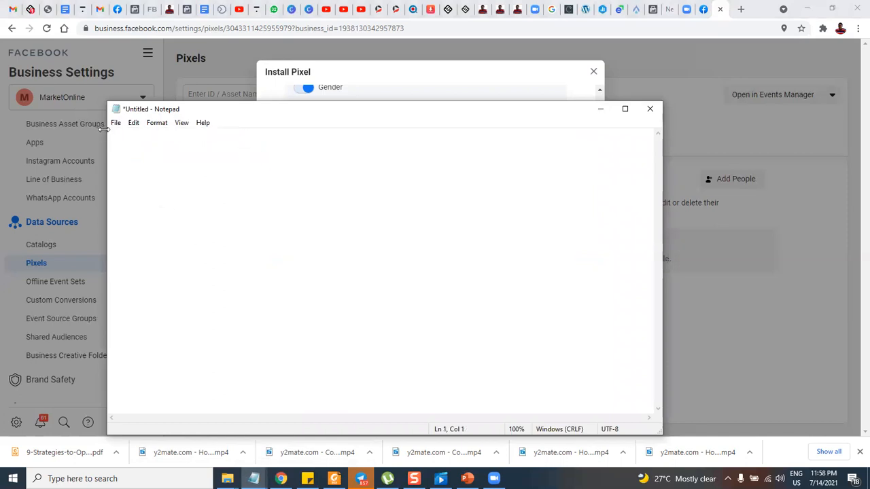
key("ctrl+v")
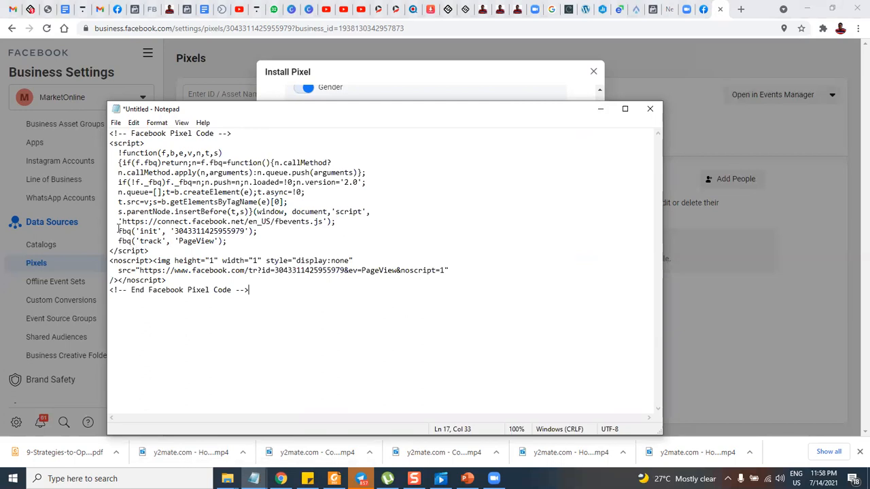
- Examine the pasted code's init line with the pixel ID, its PageView tracking line and the complete snippet
left_click_drag(117, 231, 274, 229)
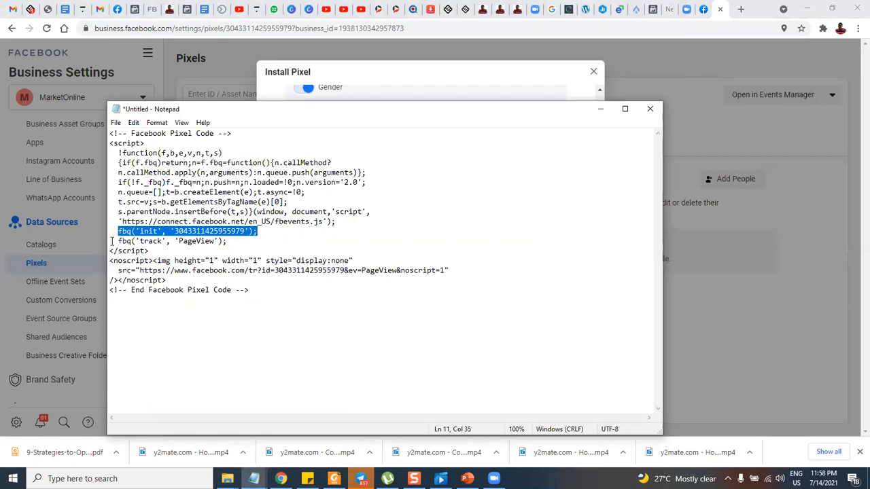
left_click_drag(113, 241, 234, 240)
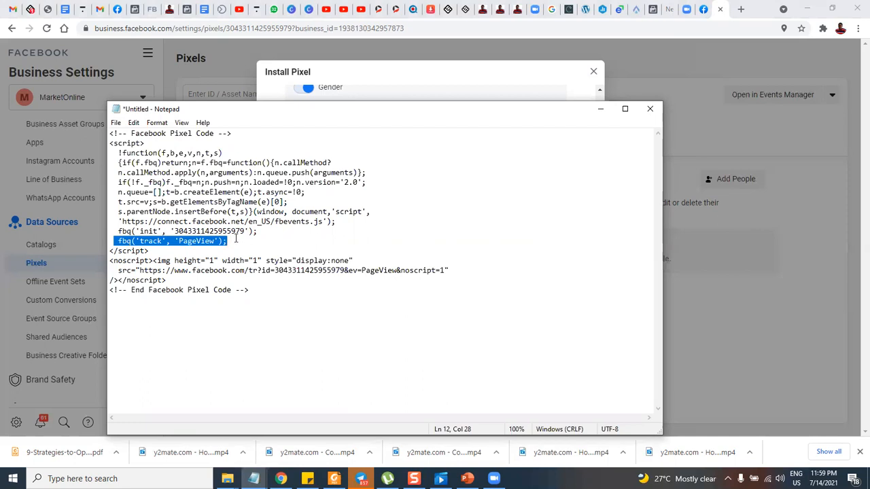
left_click(229, 317)
left_click_drag(249, 290, 109, 133)
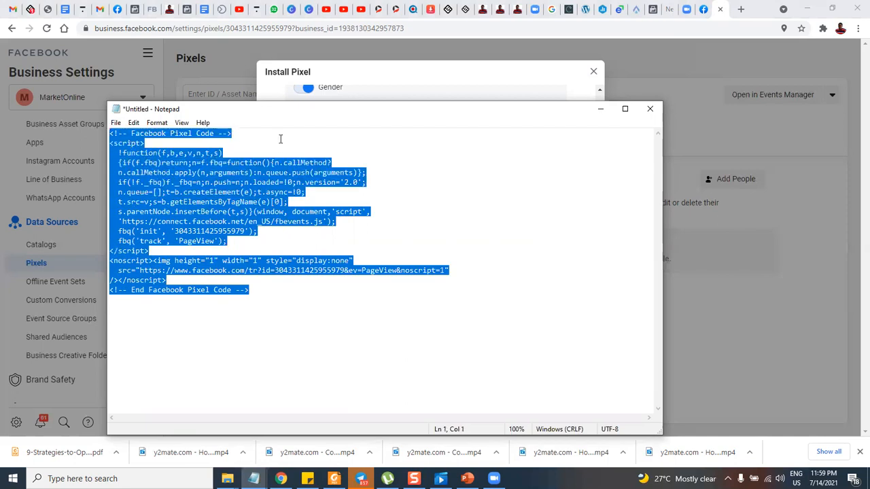
left_click(167, 10)
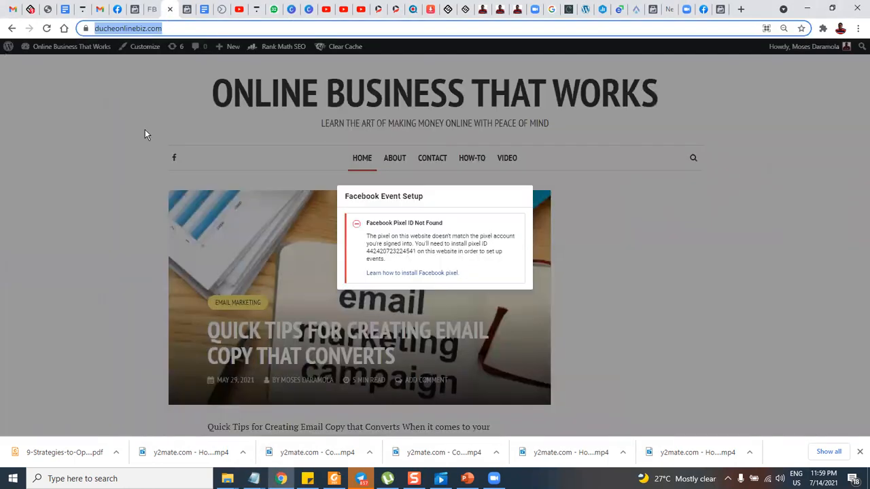
left_click(47, 29)
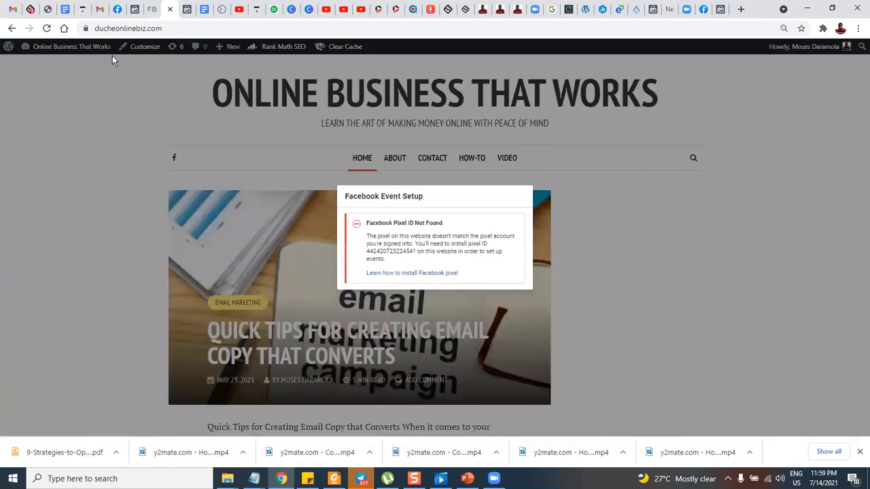
left_click(170, 10)
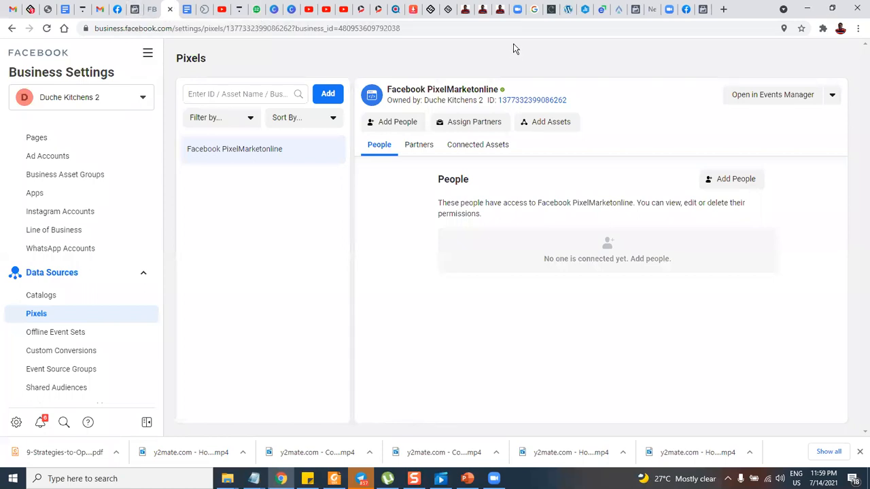
- From the ducheonlinebiz.com/750k-strategy-2/ page, open the site's WordPress dashboard in a new browser tab
left_click(476, 15)
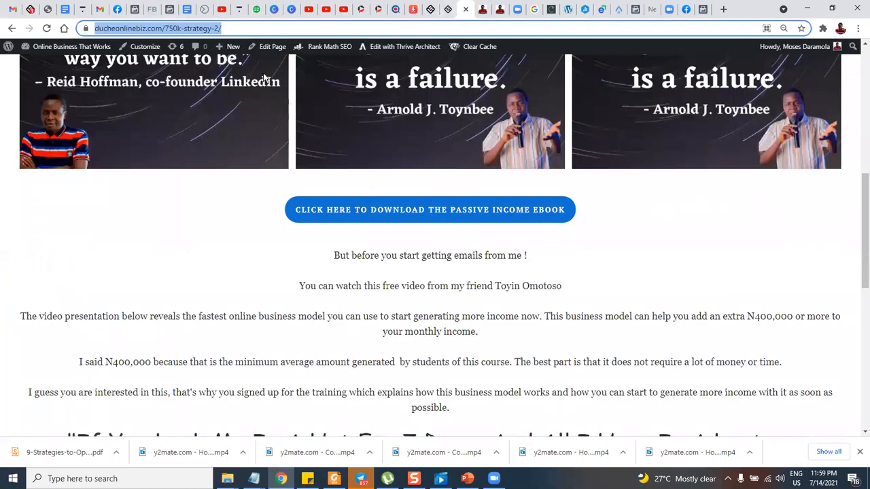
scroll(258, 121, "up", 5)
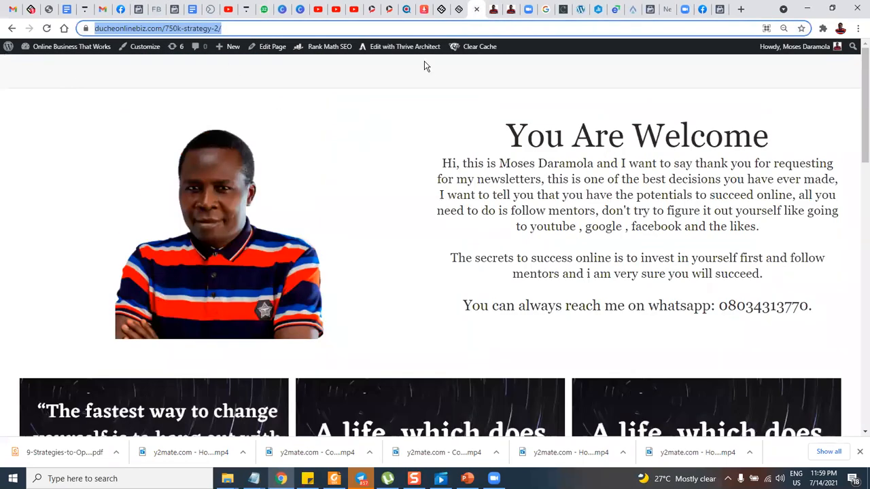
mouse_move(46, 51)
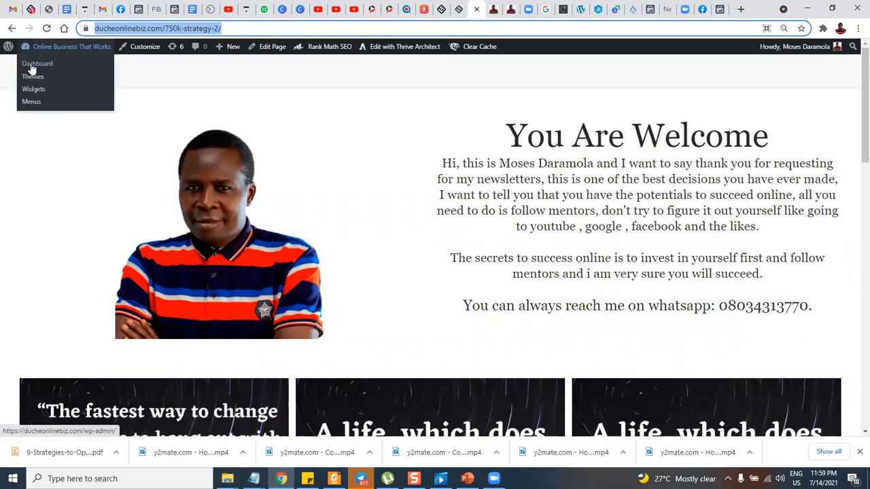
right_click(31, 62)
left_click(68, 72)
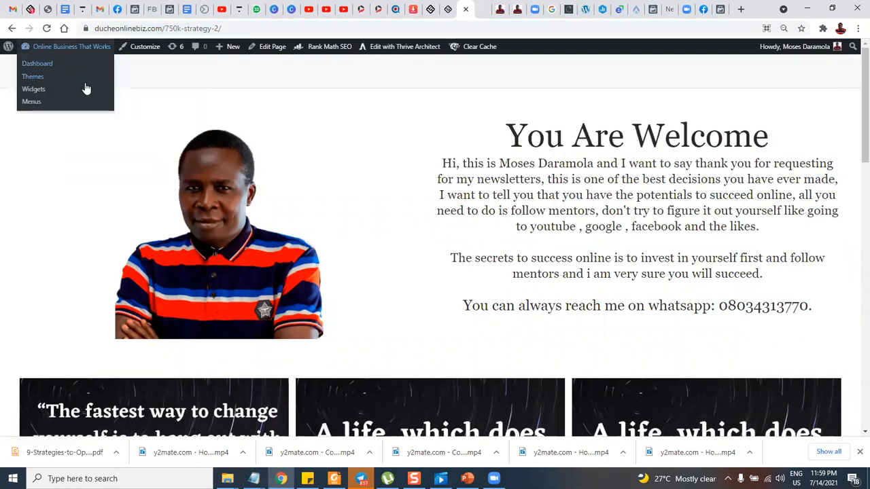
left_click(482, 9)
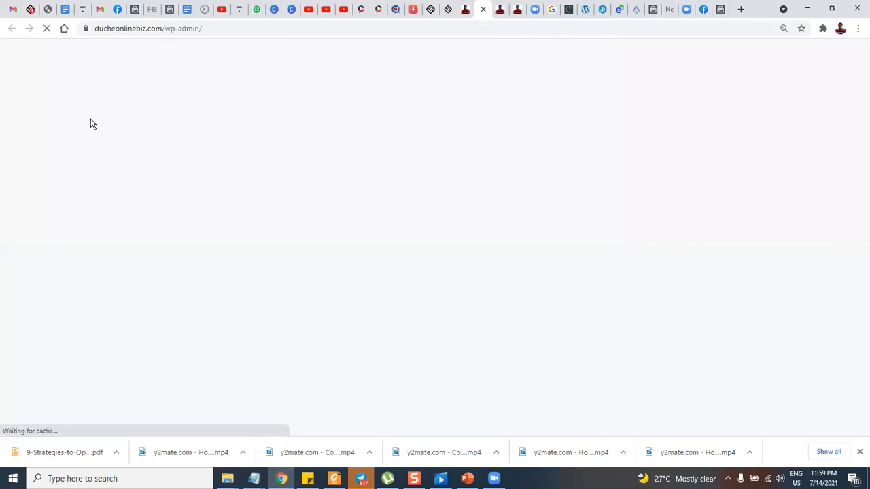
- Open the Shamrock theme's header.php file in the WordPress Theme Editor
scroll(27, 301, "down", 3)
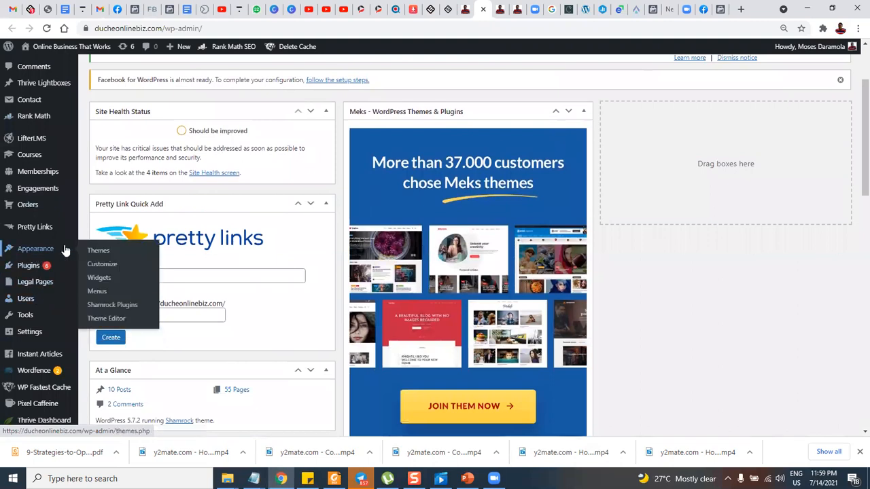
left_click(104, 321)
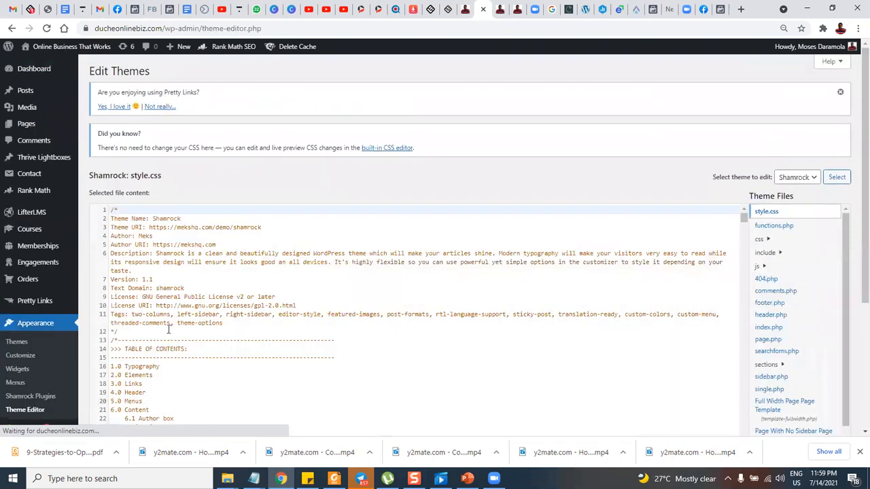
left_click(770, 317)
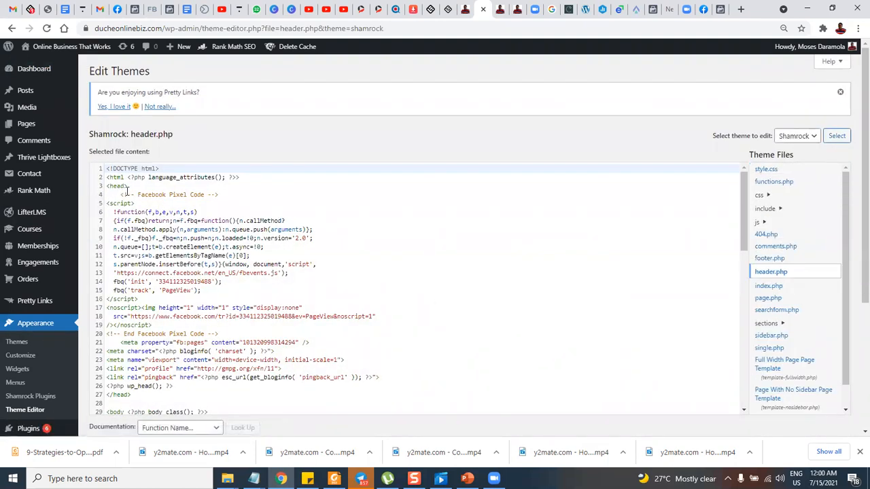
- Replace the old Facebook pixel code in the head section of header.php with the copied base code and update the file
left_click_drag(114, 194, 228, 334)
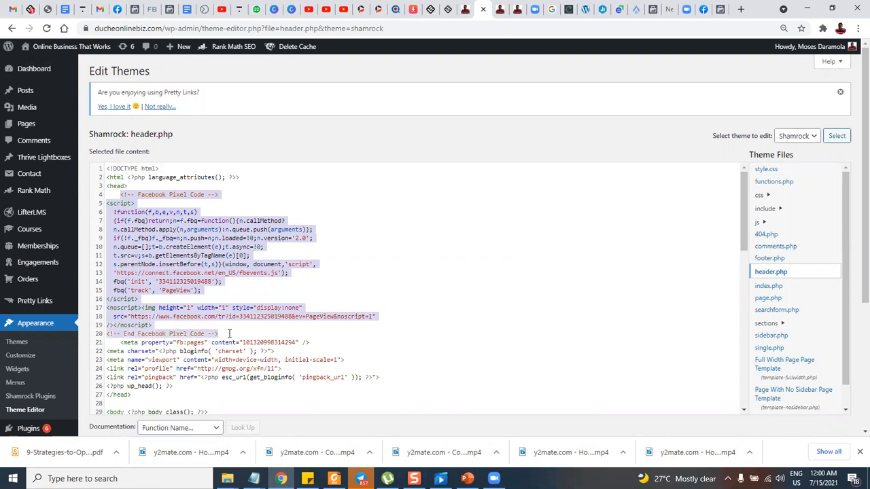
key("BackSpace")
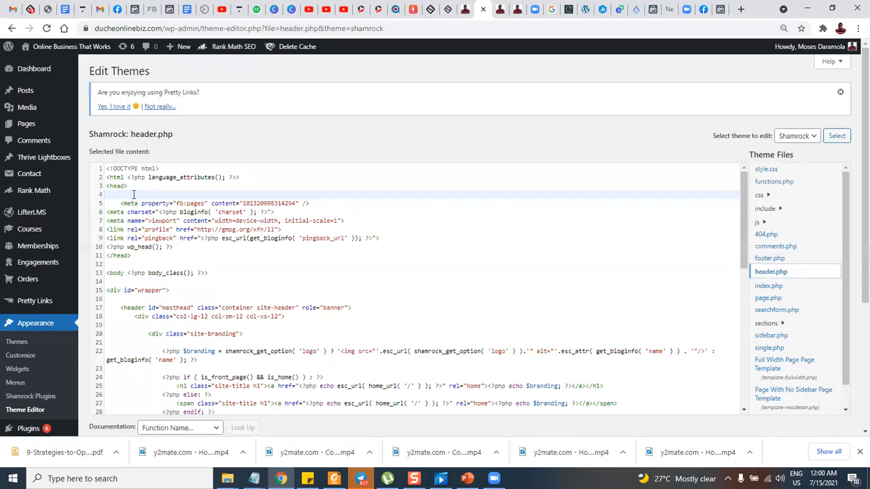
key("ctrl+v")
scroll(250, 256, "down", 10)
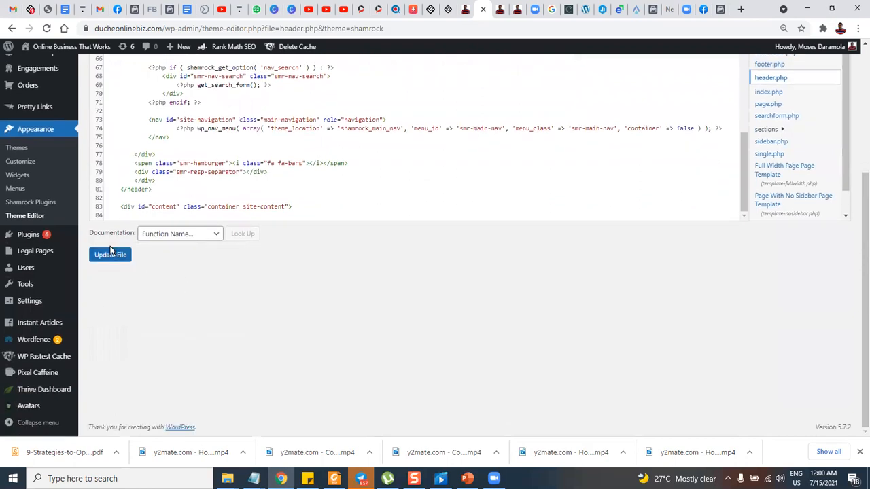
left_click(103, 257)
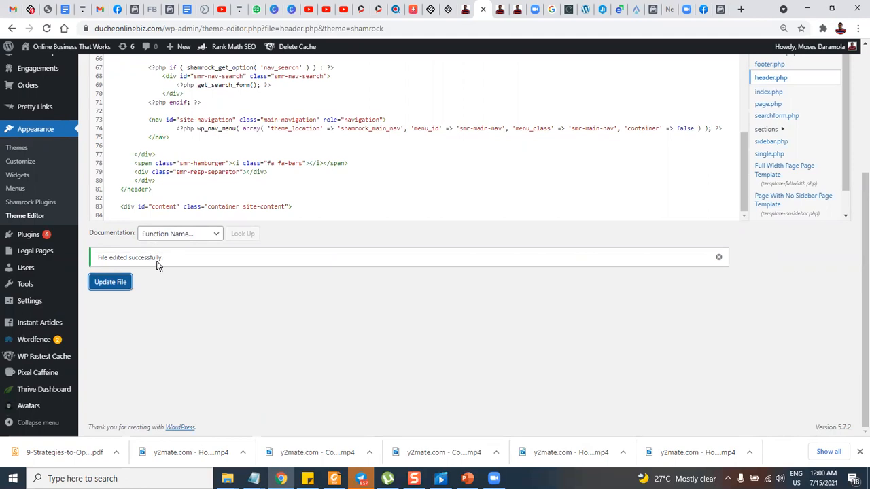
- Open the live ducheonlinebiz.com home page in a new tab and copy its web address
scroll(207, 293, "up", 3)
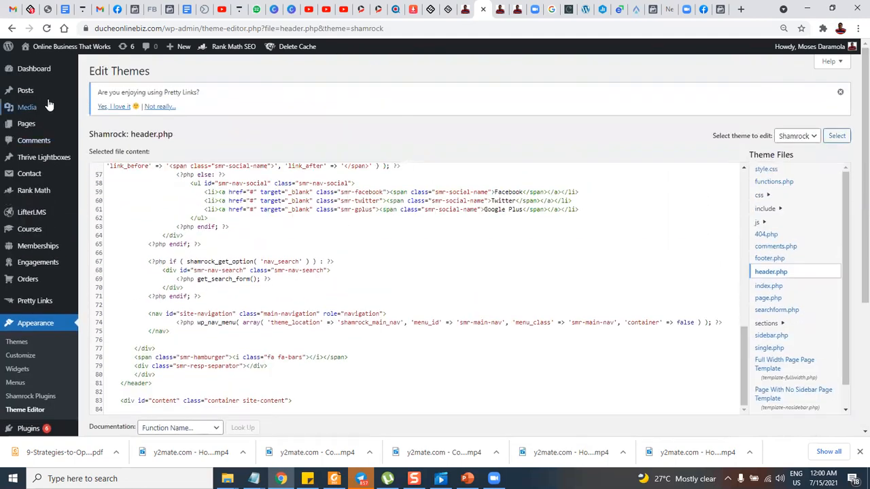
mouse_move(34, 48)
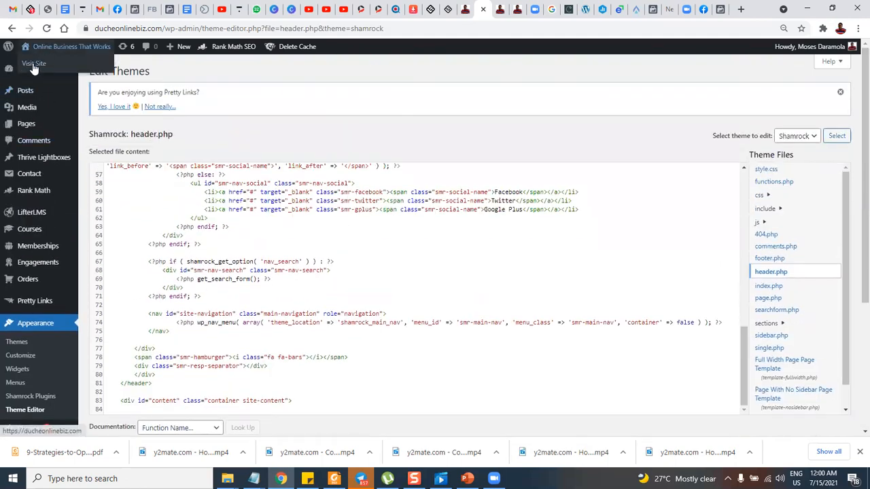
right_click(34, 69)
left_click(48, 71)
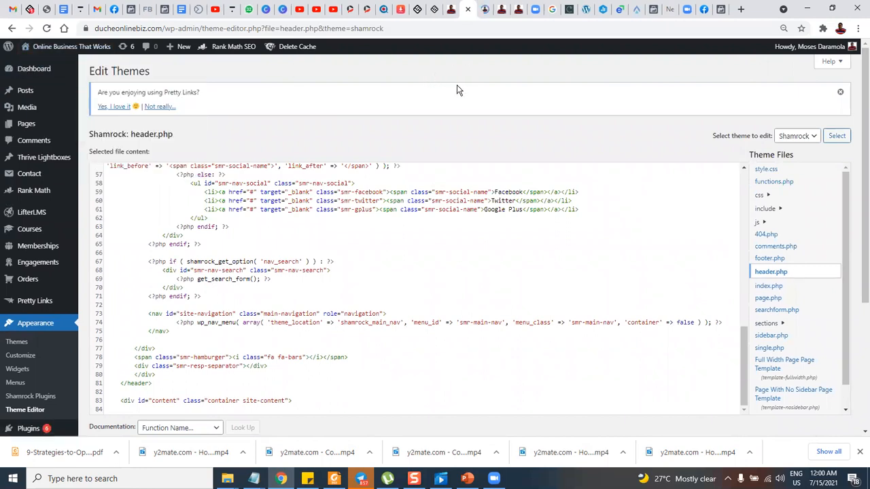
left_click(481, 13)
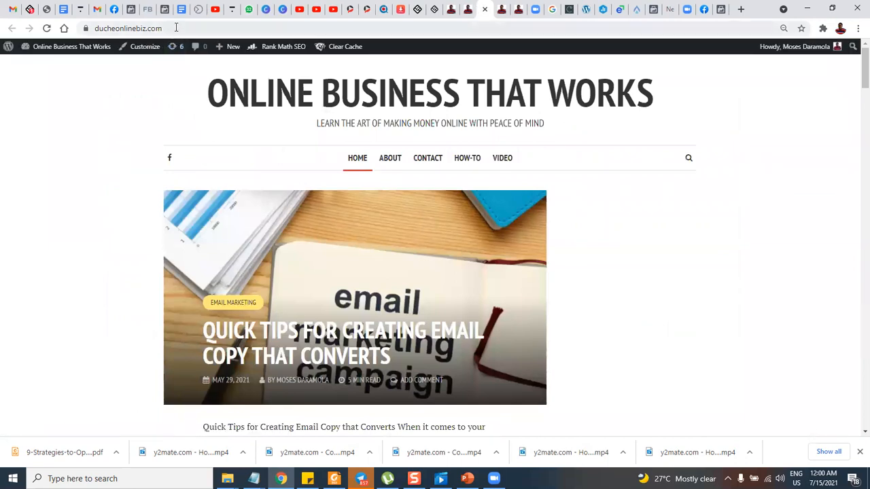
left_click_drag(175, 27, 95, 31)
key("ctrl+c")
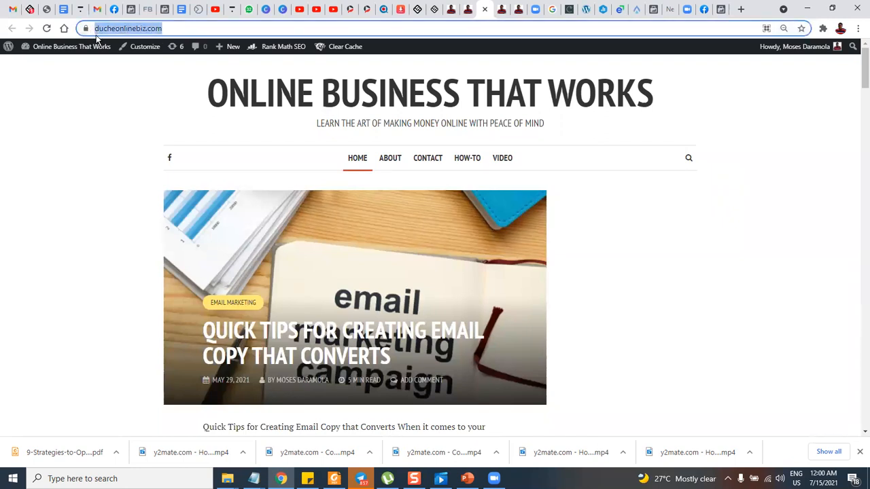
left_click(136, 12)
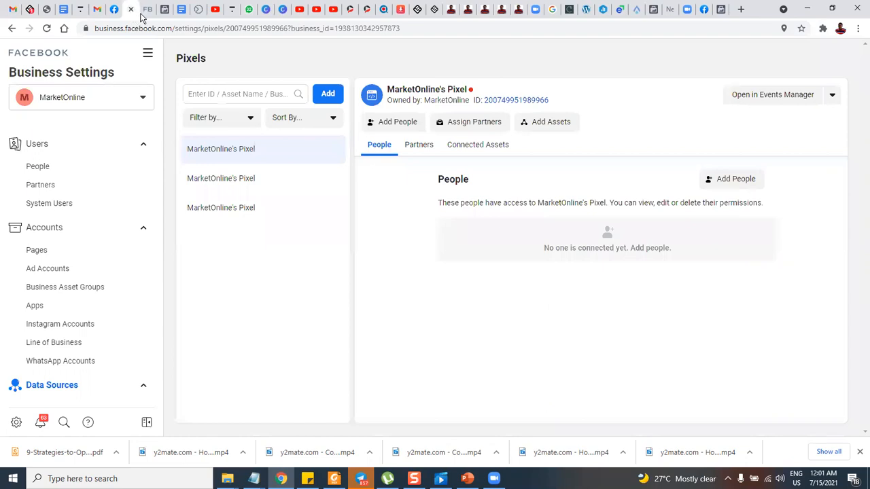
left_click(148, 10)
left_click(164, 9)
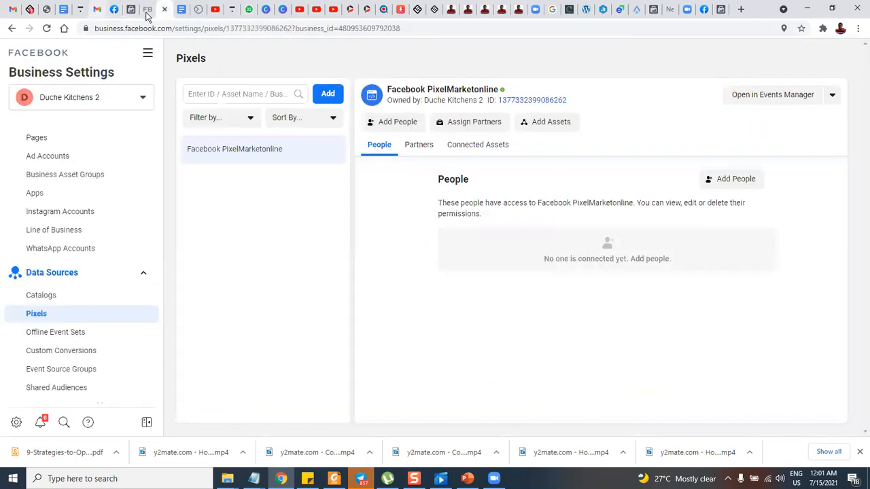
left_click(198, 11)
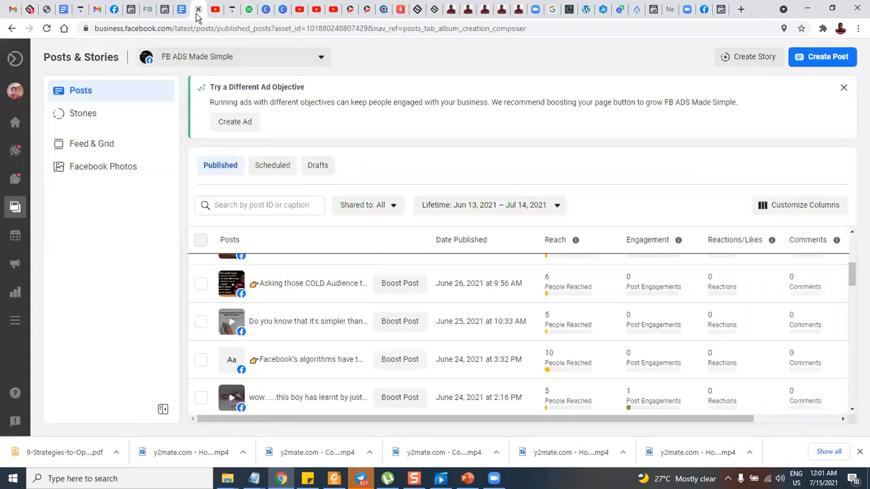
left_click(725, 10)
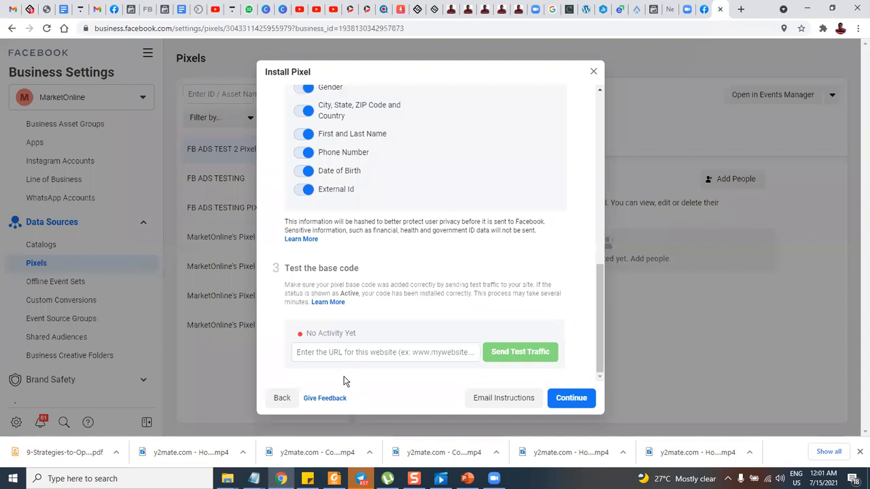
left_click(341, 352)
key("ctrl+v")
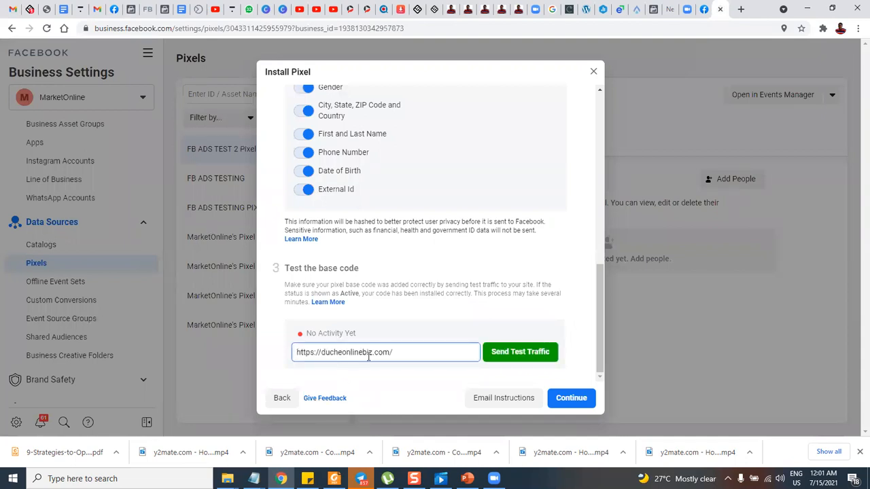
left_click(518, 353)
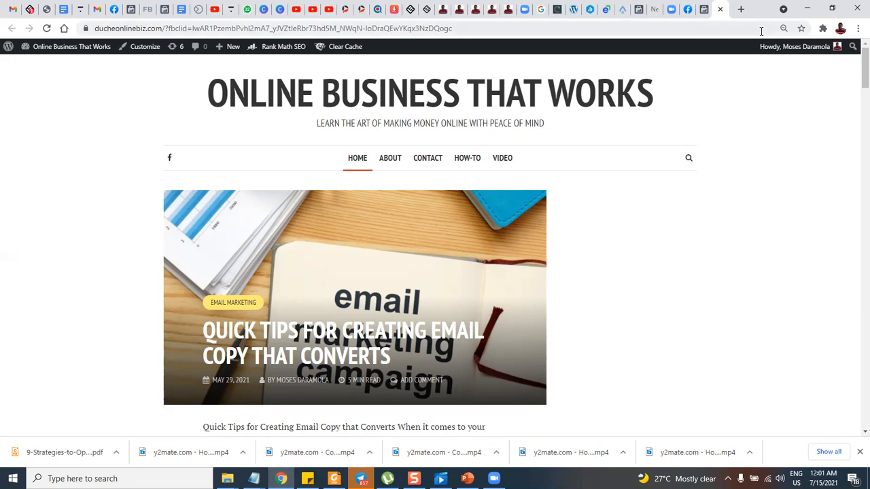
- Search Google for "facebook pixel helper" in a new browser tab and open the extension's Chrome Web Store page
left_click(822, 29)
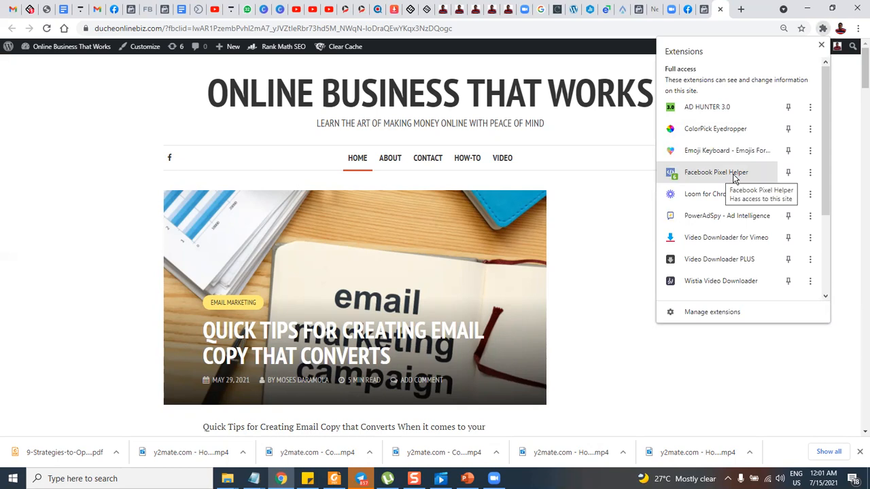
left_click(741, 9)
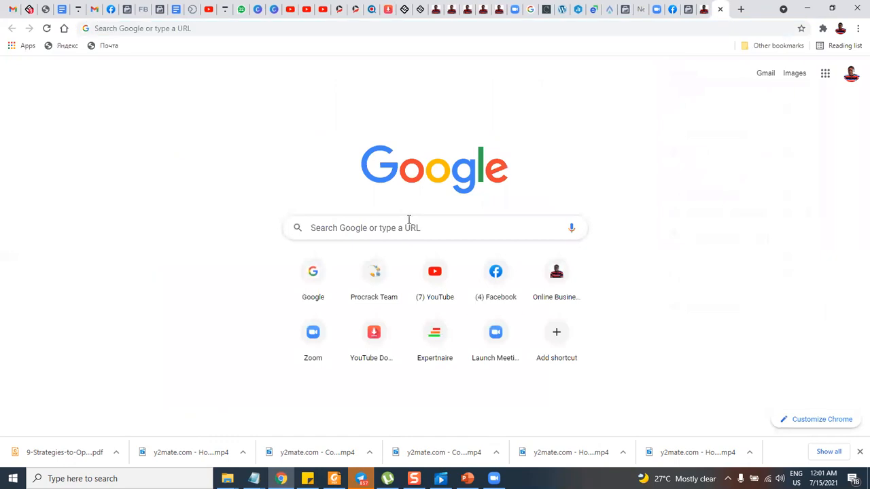
left_click(410, 227)
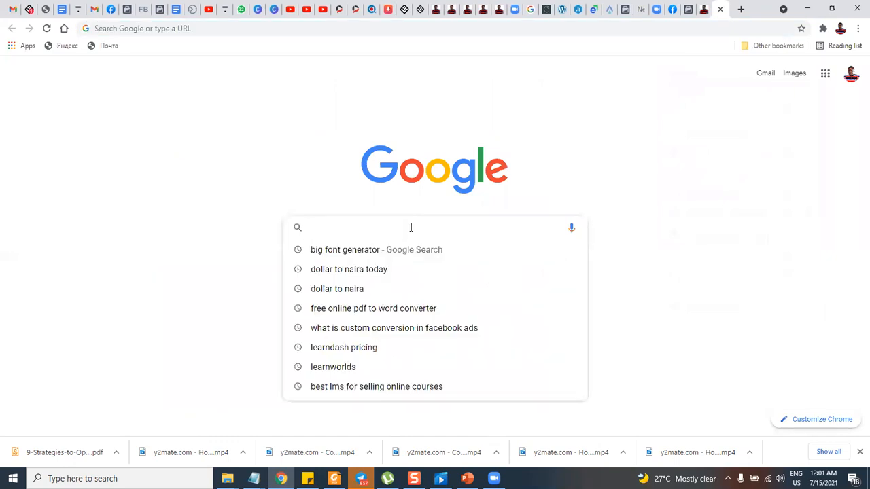
type("facebook pixel")
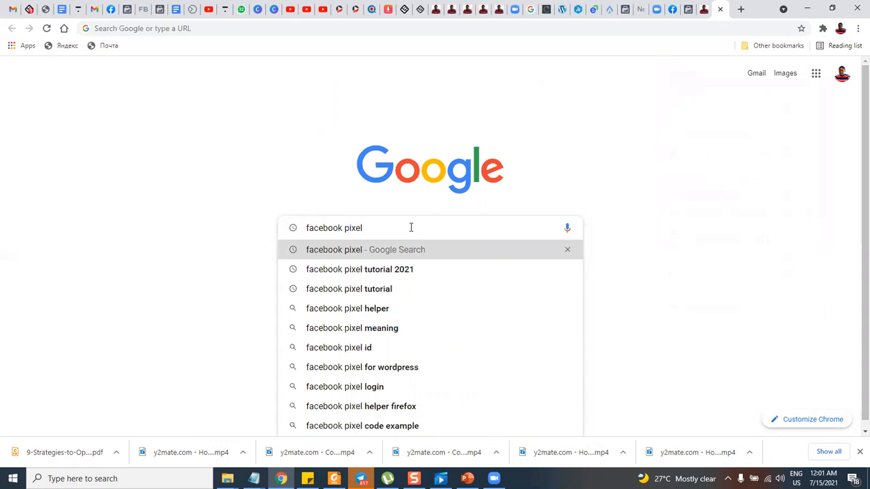
type(" helper")
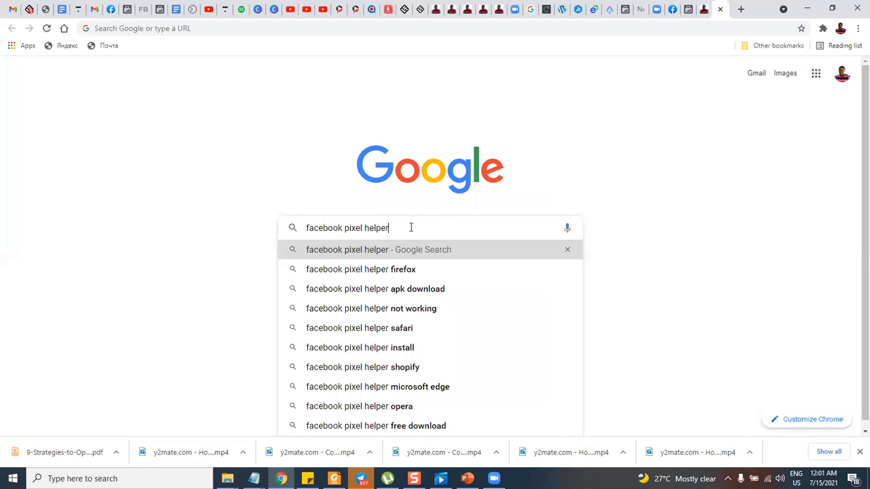
left_click(367, 251)
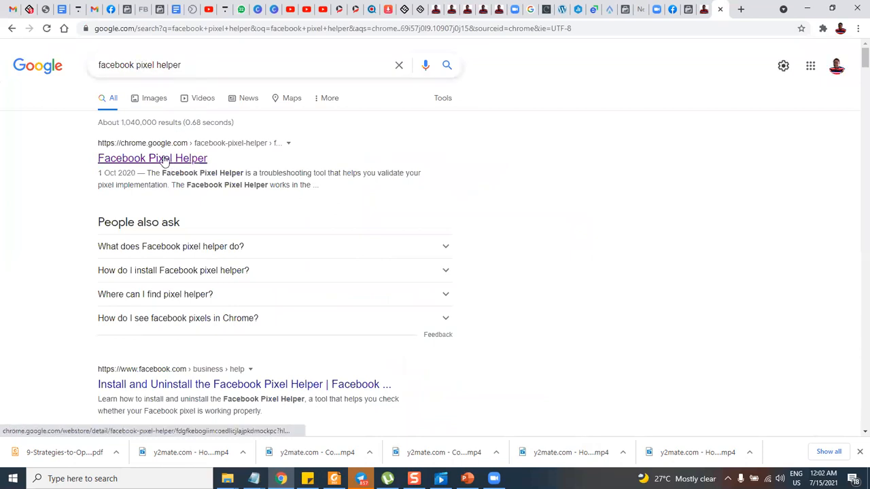
left_click(167, 160)
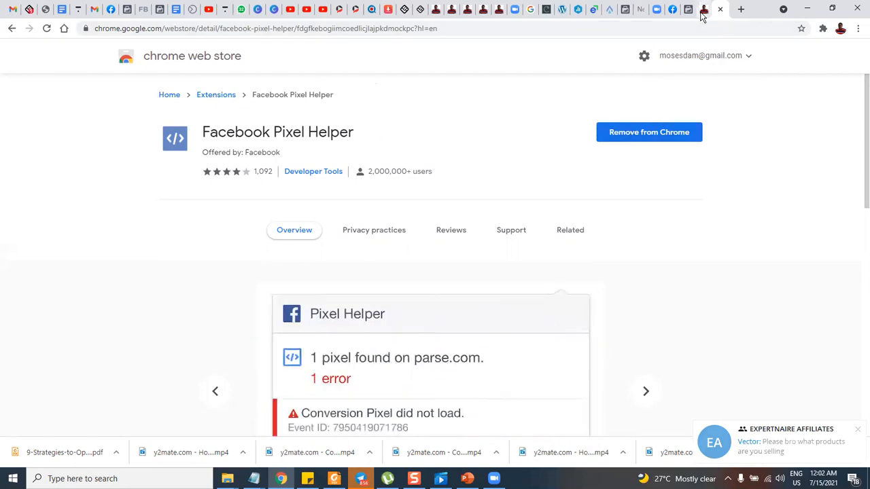
- Remove the installed Facebook Pixel Helper extension from Chrome
left_click(822, 29)
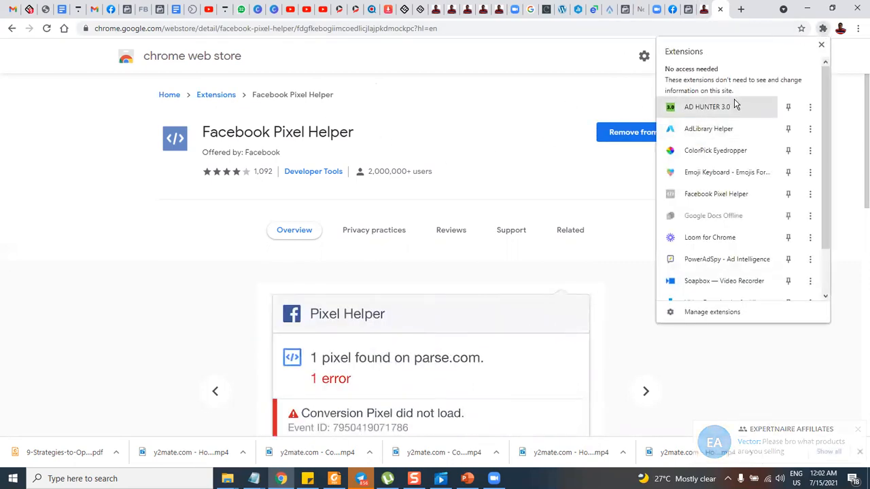
left_click(810, 195)
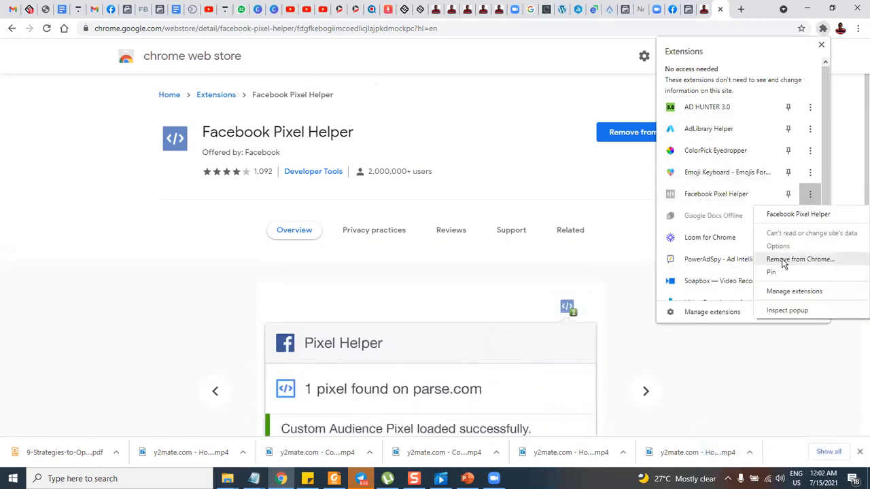
left_click(784, 261)
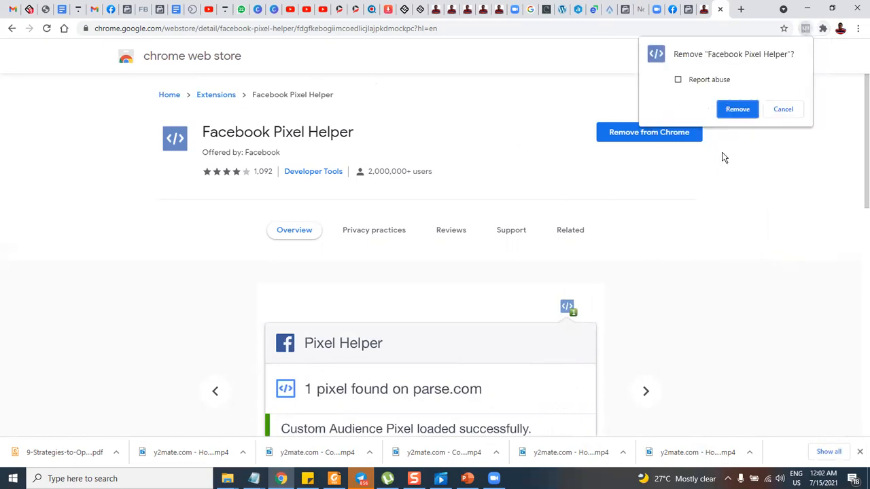
left_click(735, 110)
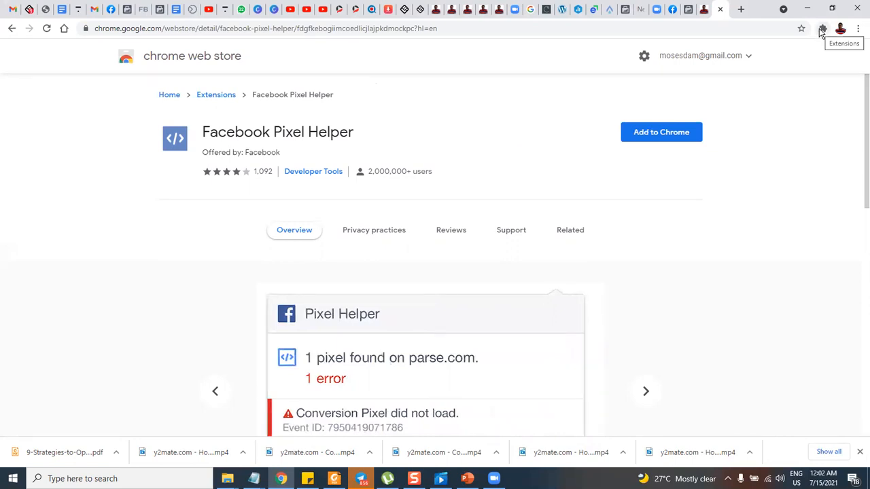
- Check the list of installed extensions and add Facebook Pixel Helper to Chrome from its web store page
left_click(822, 29)
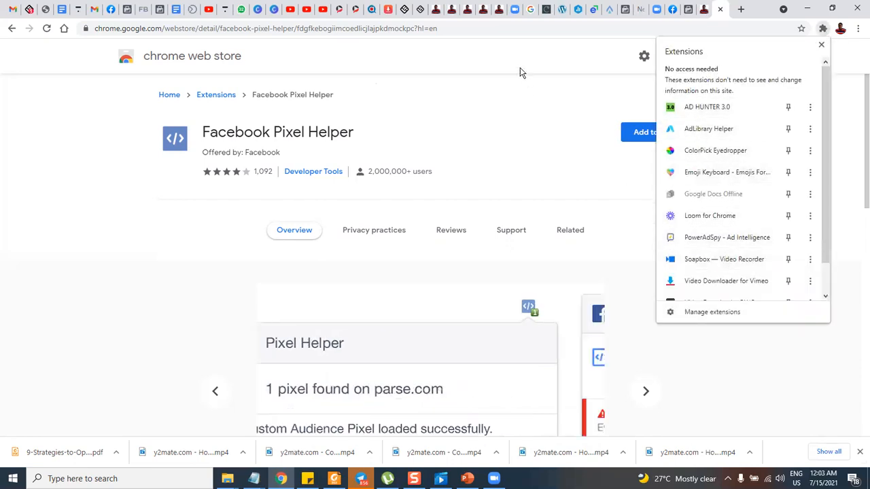
left_click(577, 76)
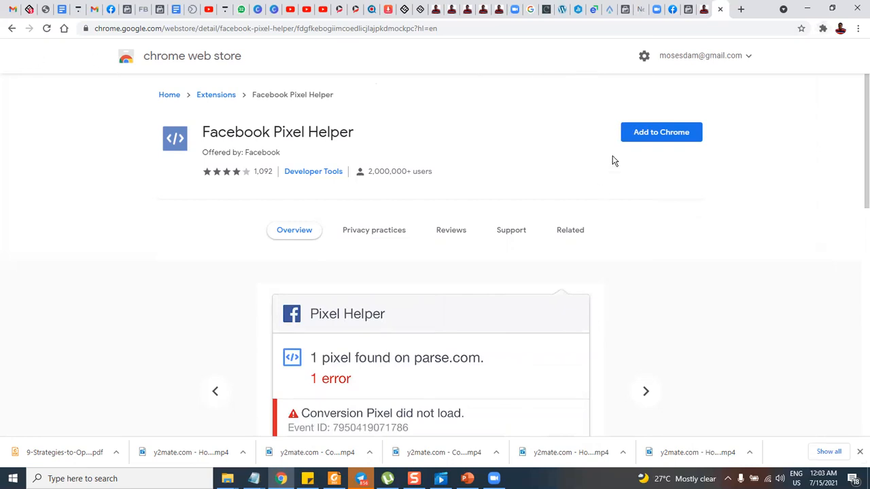
left_click(658, 136)
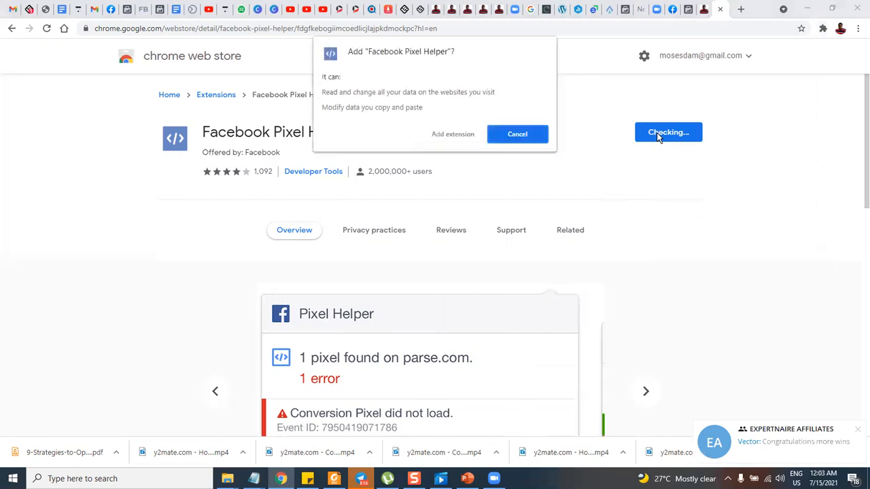
left_click(456, 135)
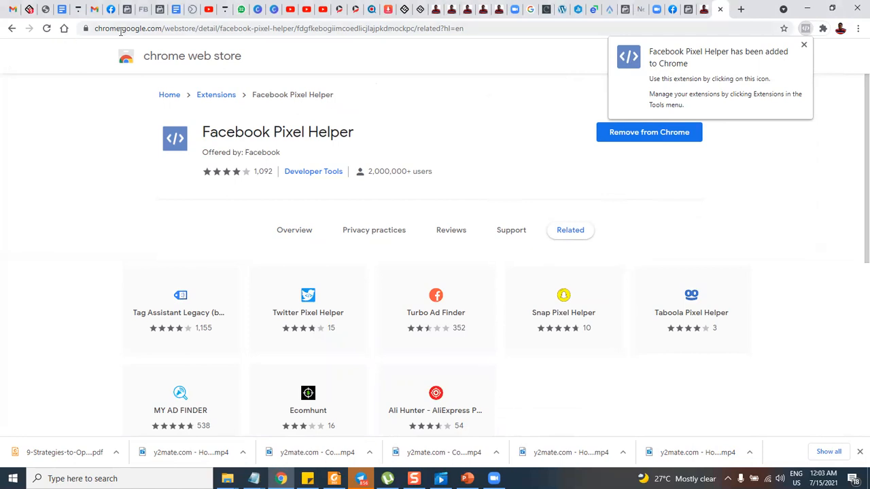
- Go back to the Install Pixel dialog and check the base code's test status
left_click(703, 10)
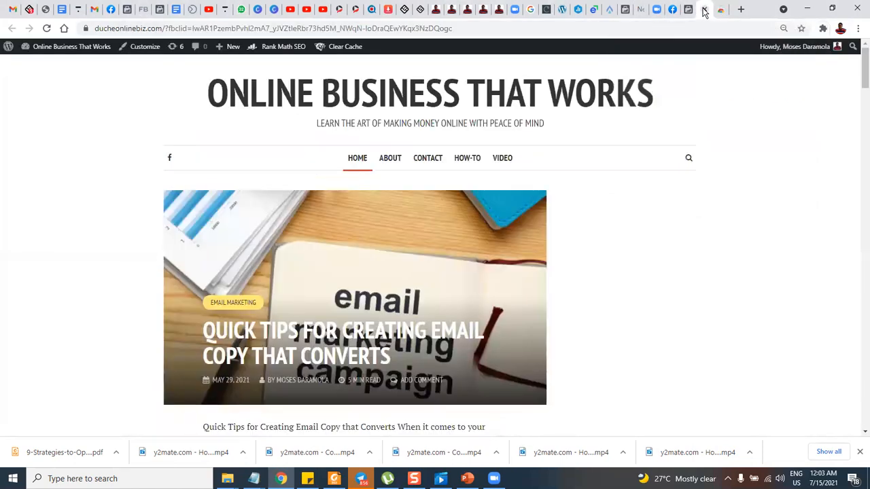
left_click(680, 10)
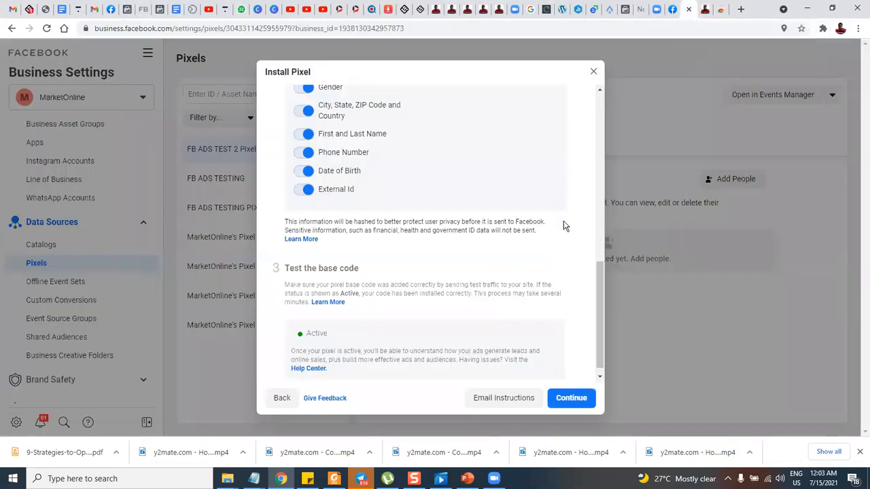
scroll(279, 380, "down", 1)
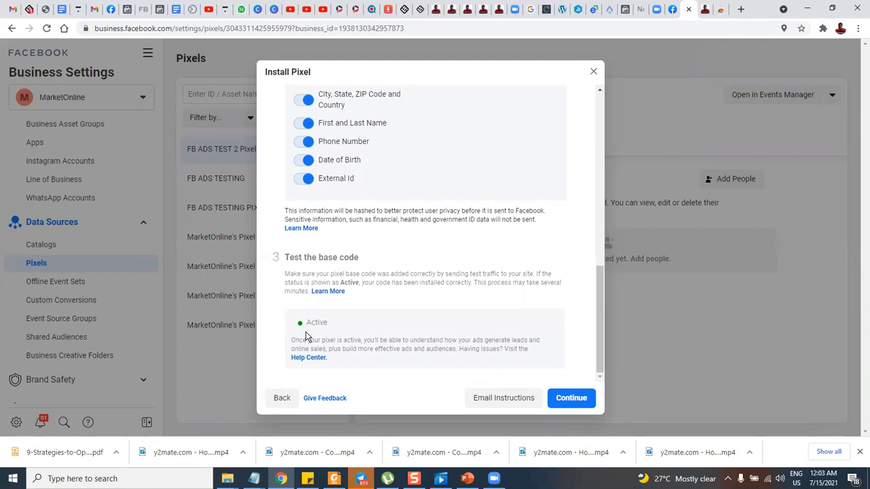
- Reload the ducheonlinebiz.com home page and open Facebook Pixel Helper to inspect the pixels on it
left_click(705, 9)
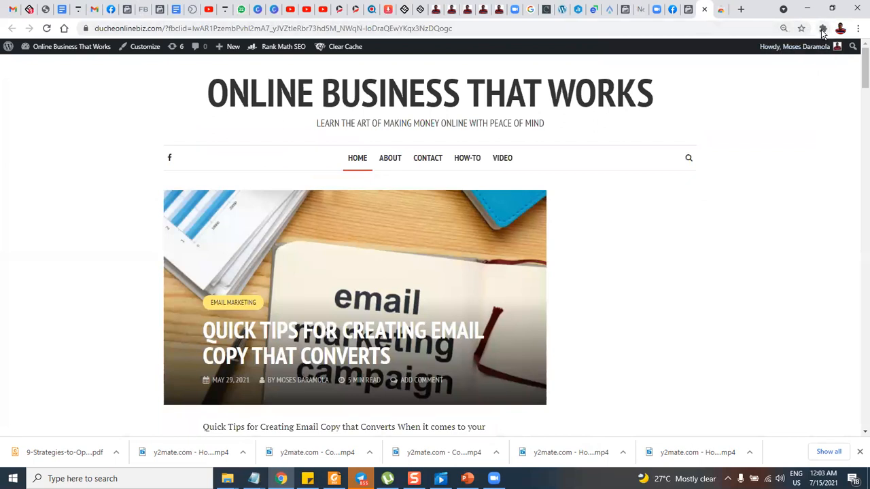
left_click(822, 30)
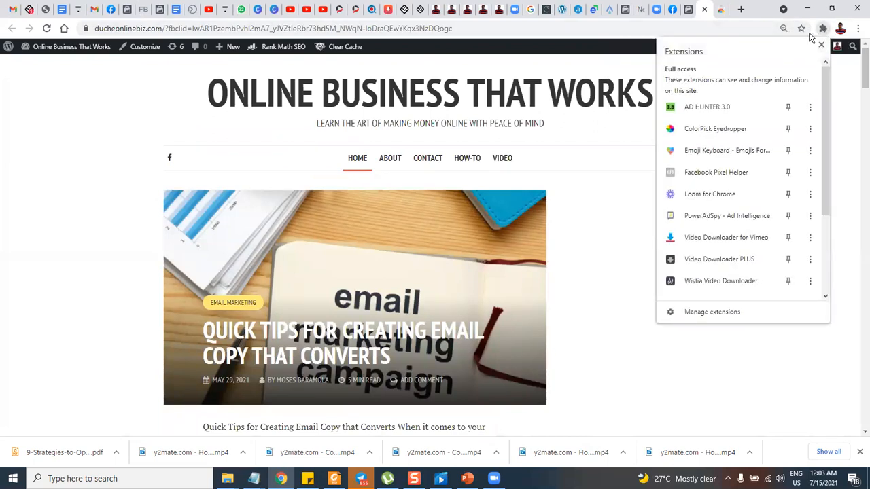
left_click(43, 31)
left_click(45, 31)
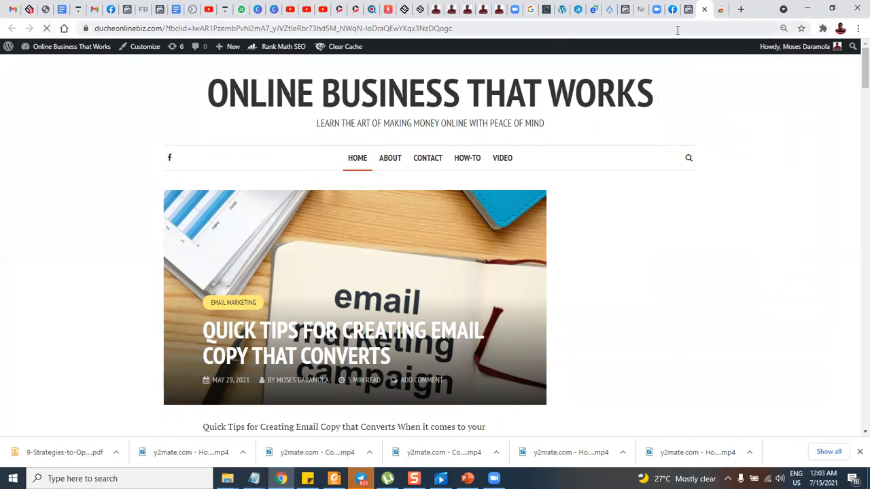
left_click(822, 28)
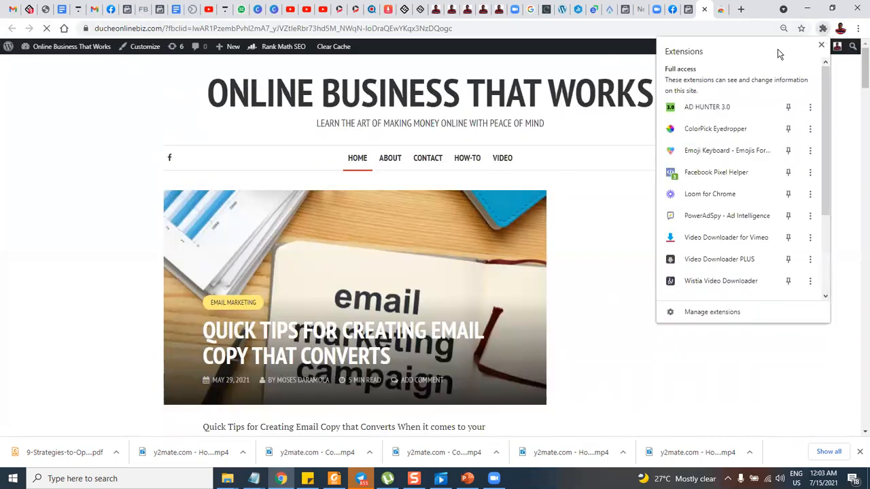
left_click(713, 172)
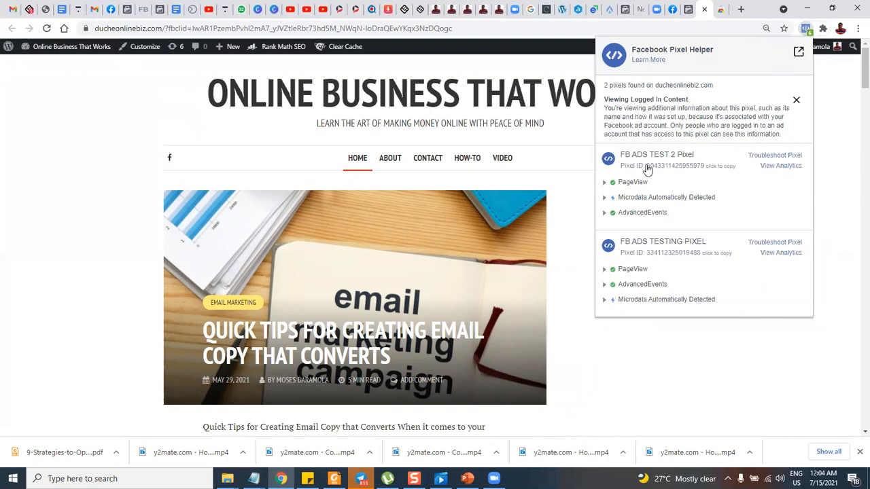
- Copy the pixel ID of FB ADS TEST 2 Pixel from Facebook Pixel Helper and paste it below the pixel code in Notepad
left_click_drag(613, 163, 713, 158)
left_click(713, 157)
left_click_drag(617, 171, 722, 171)
left_click(722, 170)
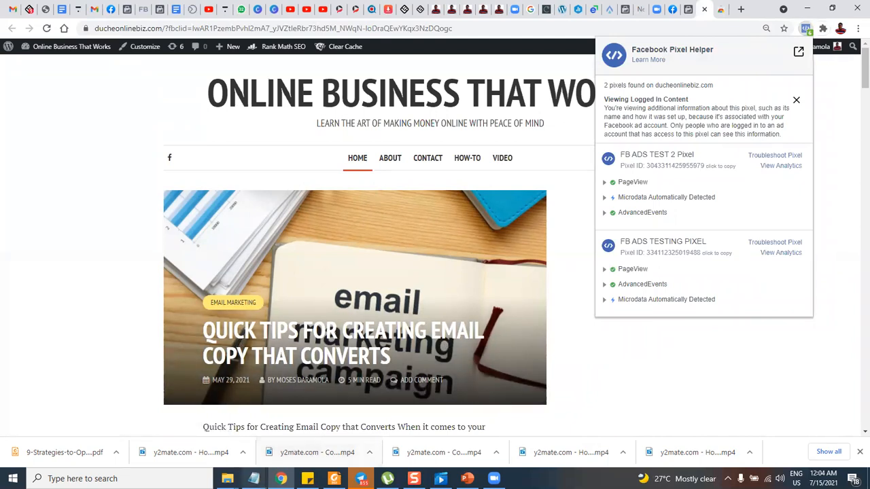
mouse_move(254, 478)
left_click(281, 451)
left_click(146, 332)
key("ctrl+v")
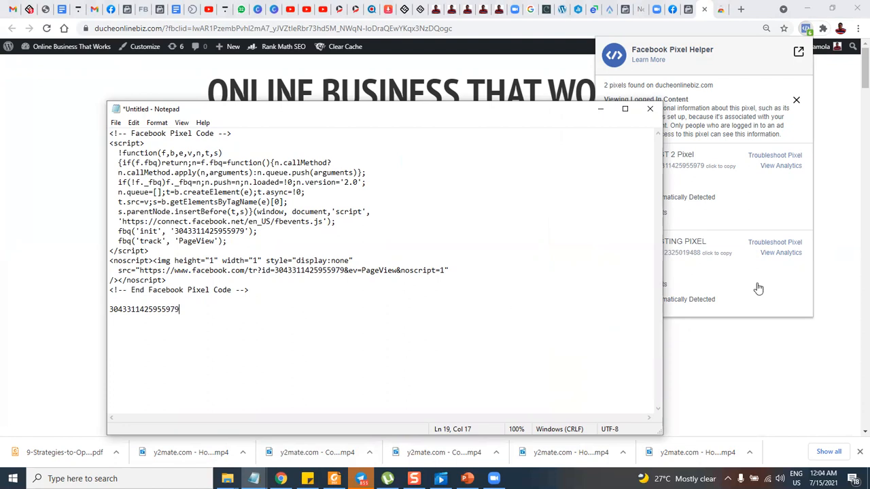
- Expand FB ADS TESTING PIXEL's AdvancedEvents and FB ADS TEST 2 Pixel's PageView details in Facebook Pixel Helper, and return to the Install Pixel dialog
left_click(785, 287)
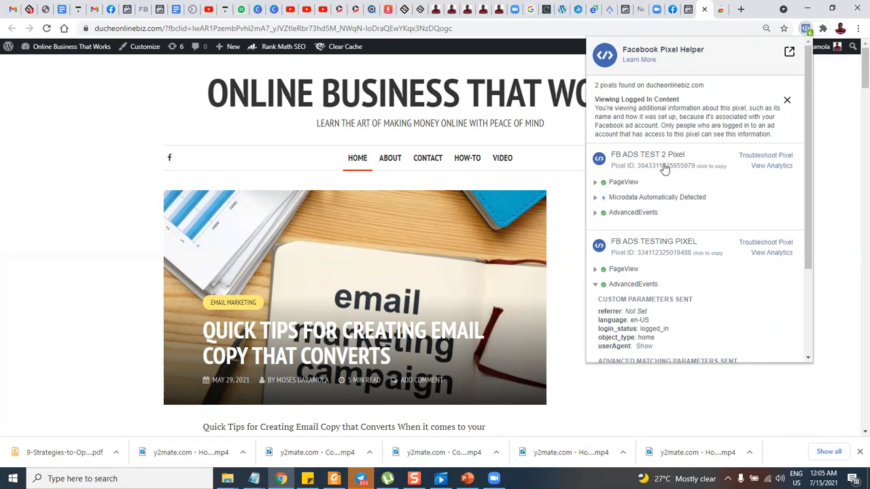
left_click_drag(645, 85, 707, 87)
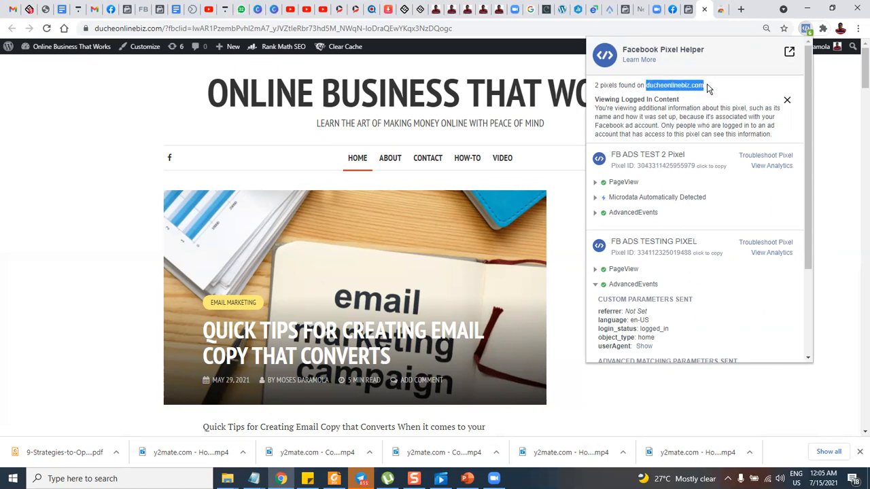
left_click(596, 183)
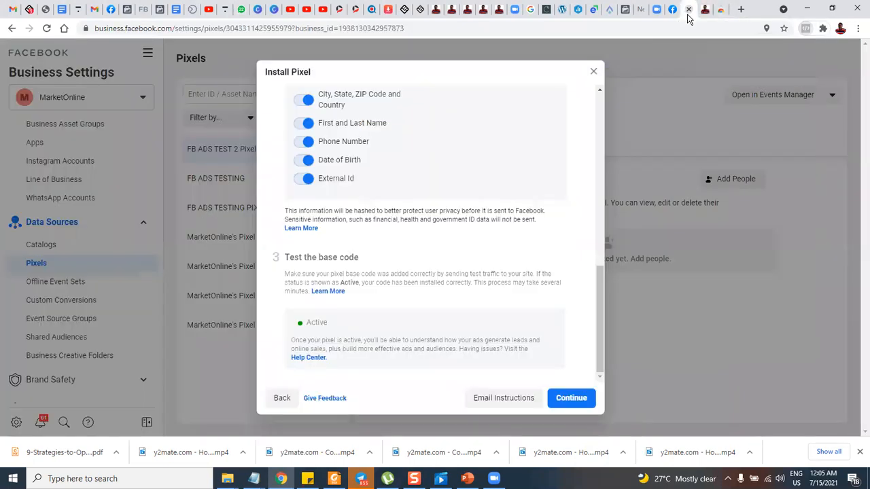
left_click(688, 9)
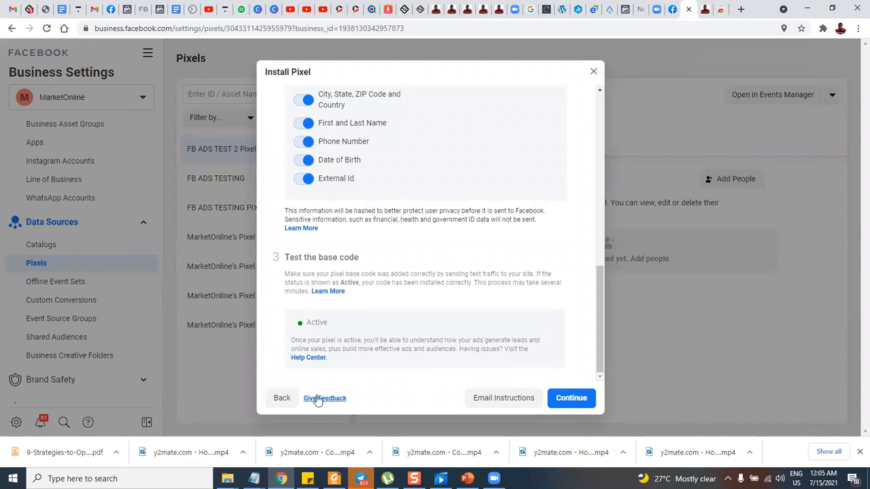
- Go back to the pixel installation methods and choose WordPress as the Partner Integration
left_click(281, 401)
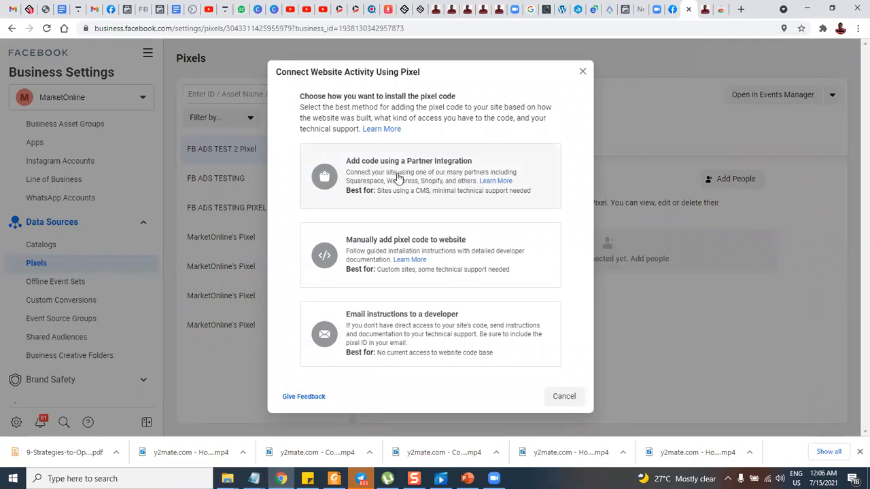
left_click(398, 179)
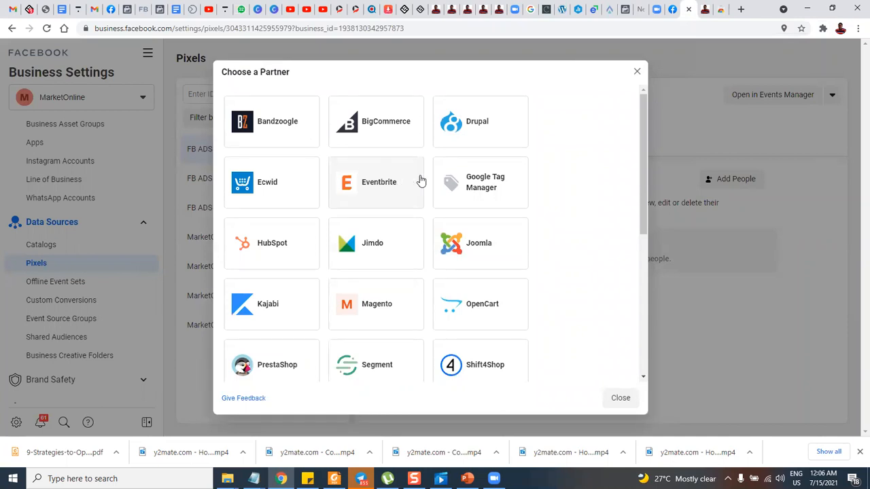
scroll(430, 190, "down", 1)
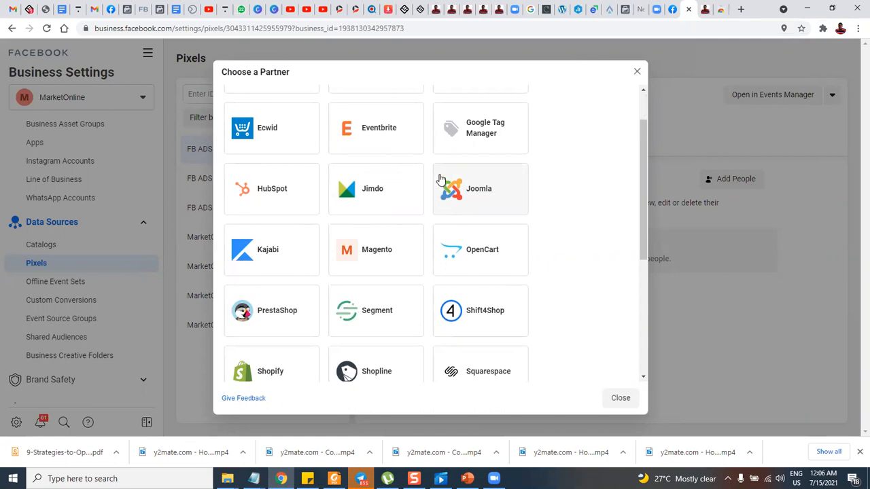
scroll(470, 192, "down", 4)
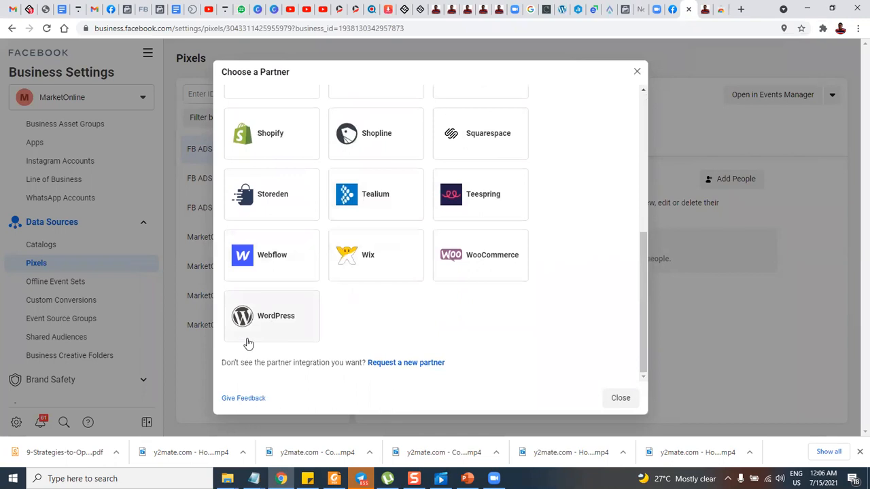
left_click(264, 320)
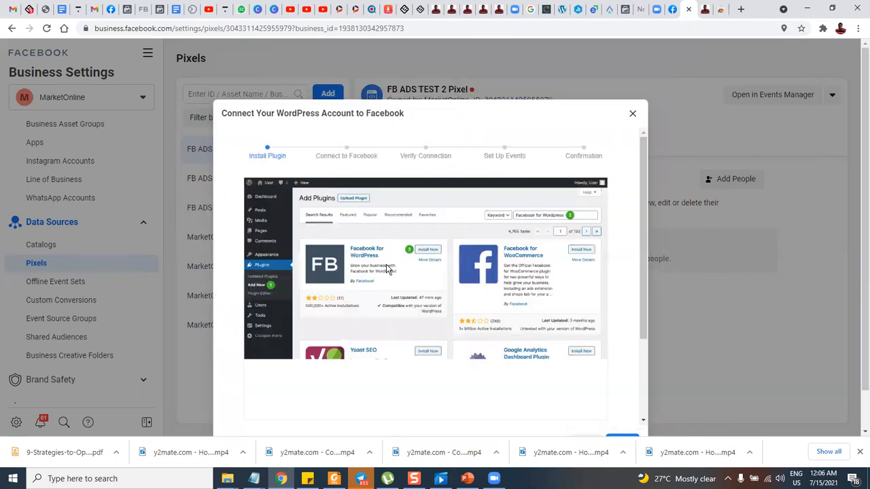
- Read through the Install Plugin instructions of the WordPress connection wizard and continue to the Connect to Facebook stage
scroll(446, 263, "down", 1)
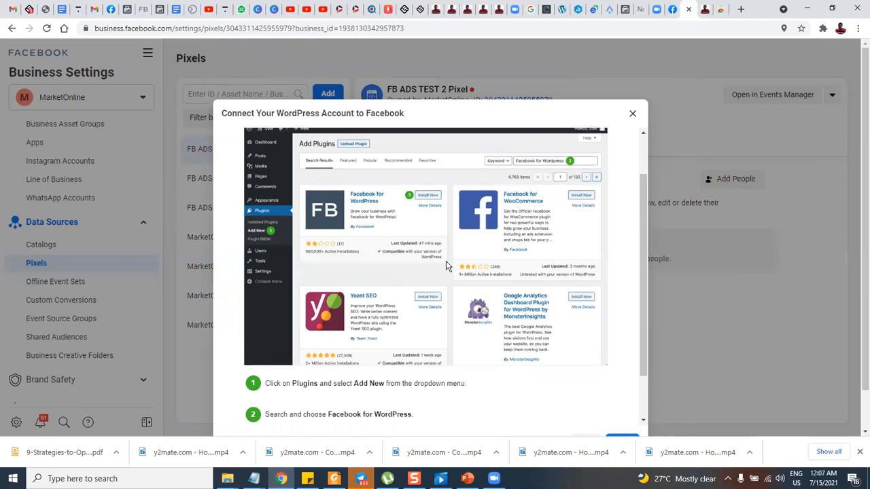
scroll(584, 194, "down", 1)
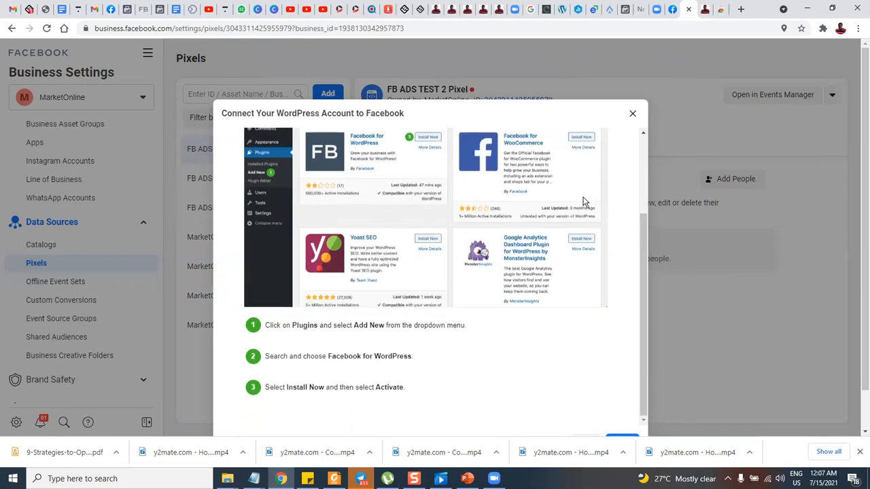
scroll(779, 154, "down", 1)
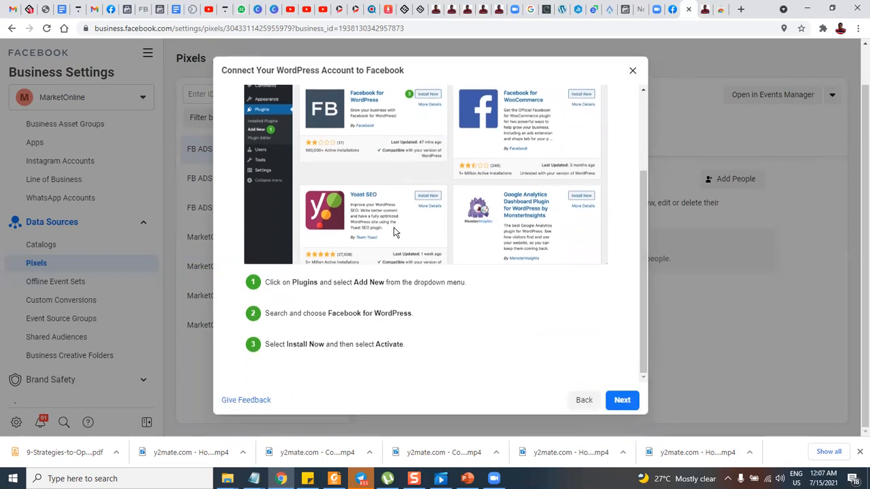
scroll(395, 233, "up", 2)
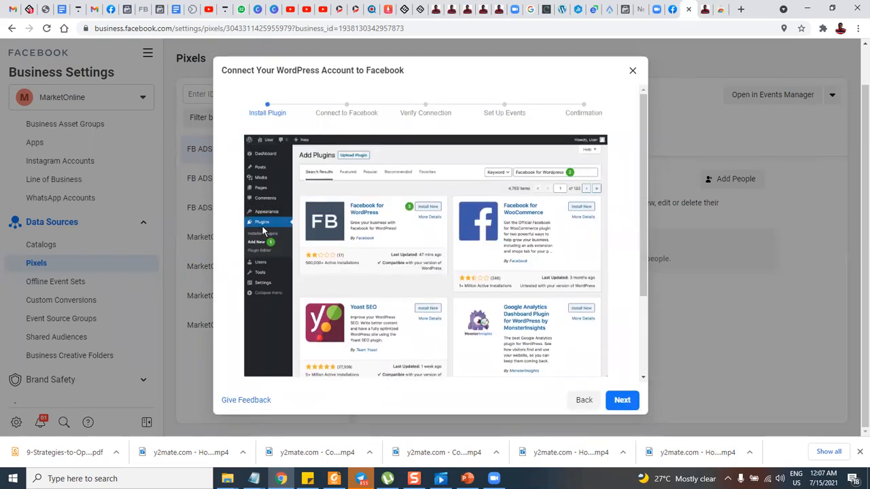
scroll(455, 225, "down", 2)
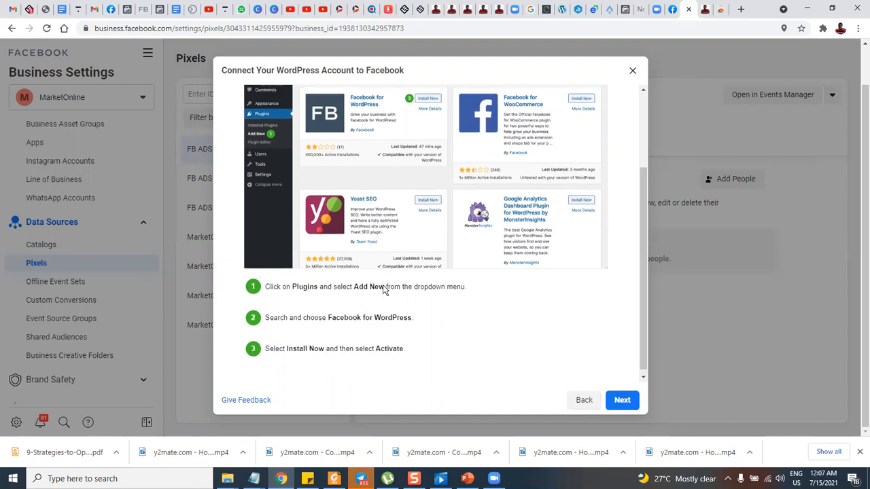
scroll(384, 292, "up", 3)
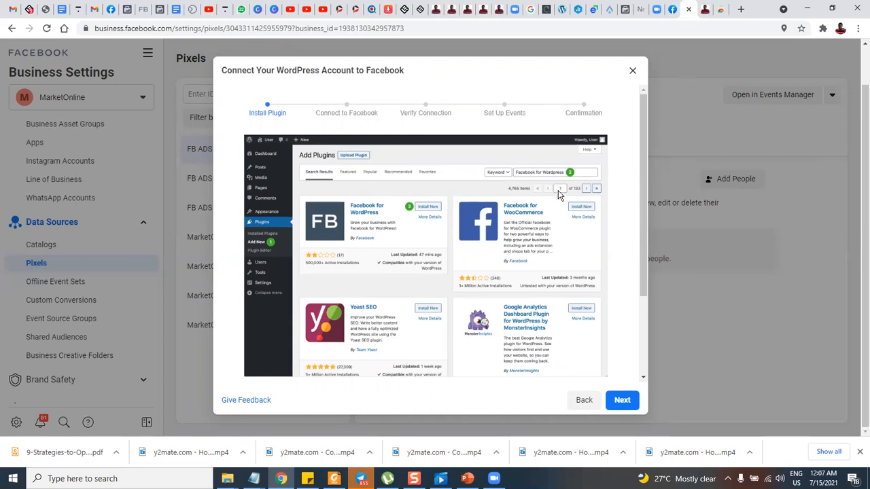
scroll(558, 191, "down", 1)
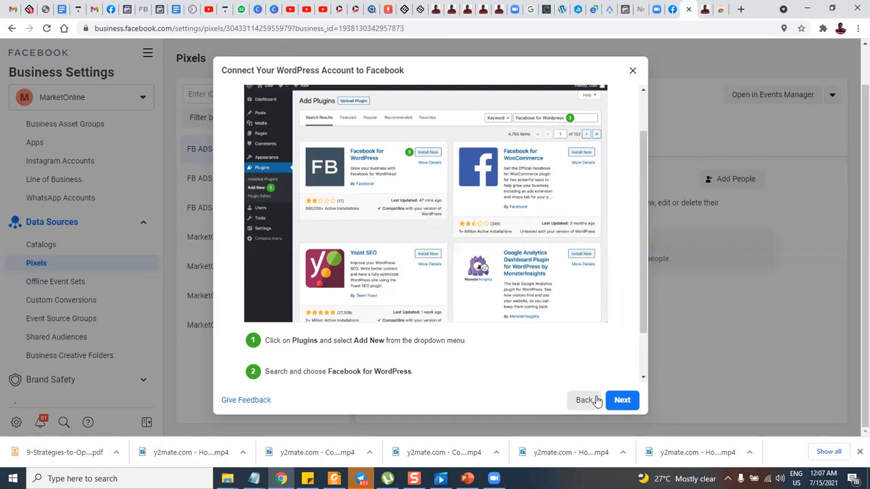
left_click(621, 401)
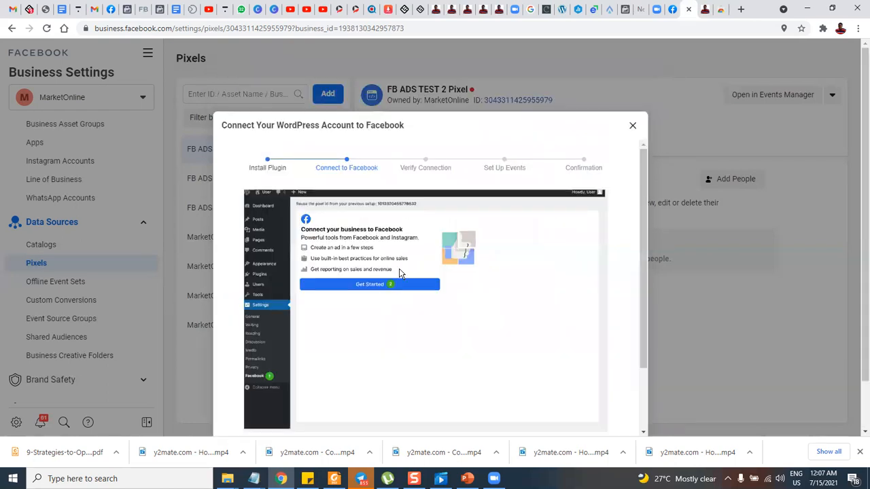
- Read the Connect to Facebook instructions and continue to the Verify Connection stage
scroll(408, 272, "down", 1)
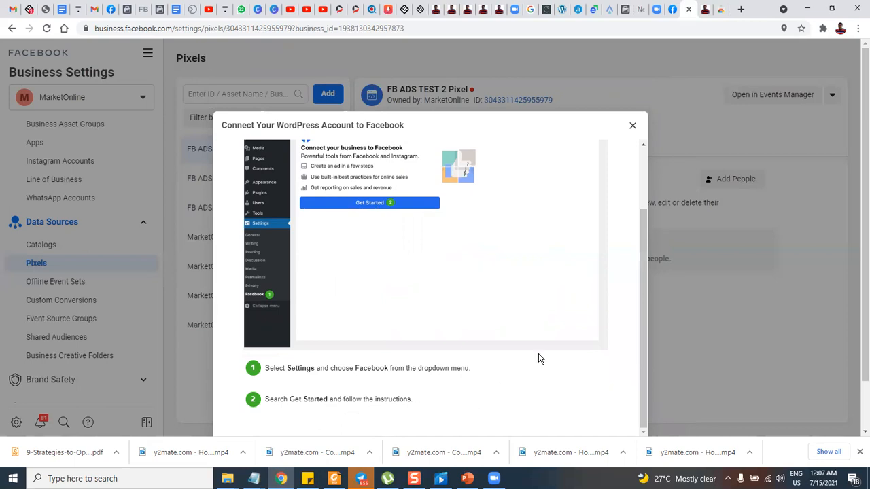
scroll(705, 347, "down", 2)
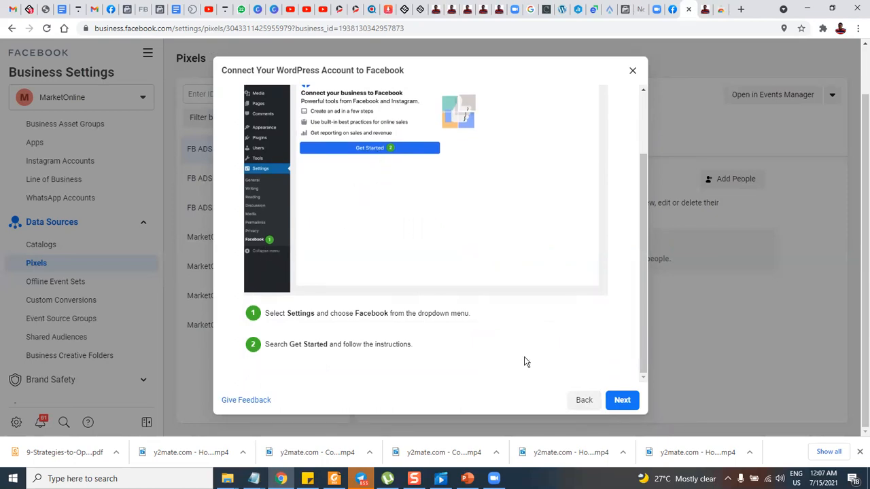
left_click(620, 402)
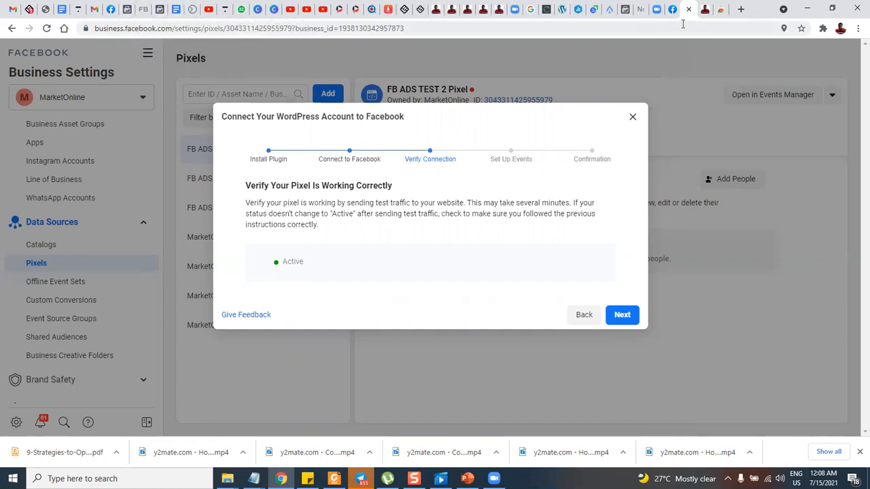
- Switch to the ducheonlinebiz.com site, enter its WordPress dashboard and open the page for adding new plugins
left_click(704, 9)
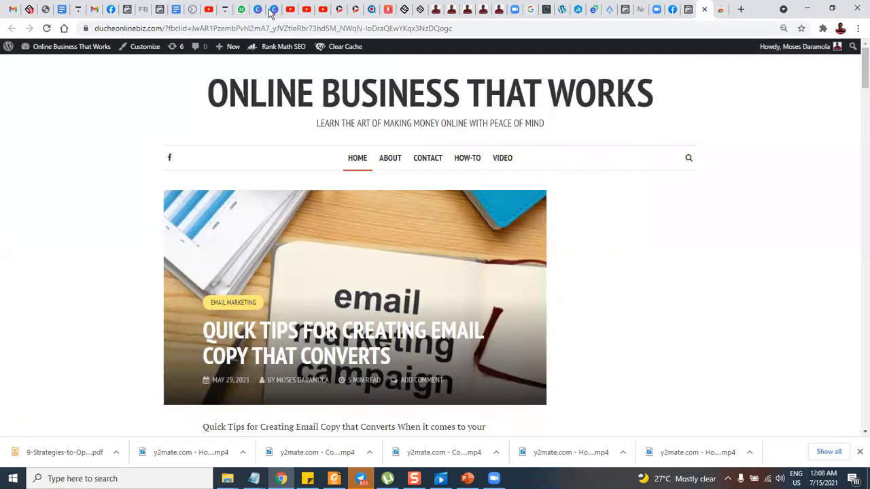
mouse_move(48, 49)
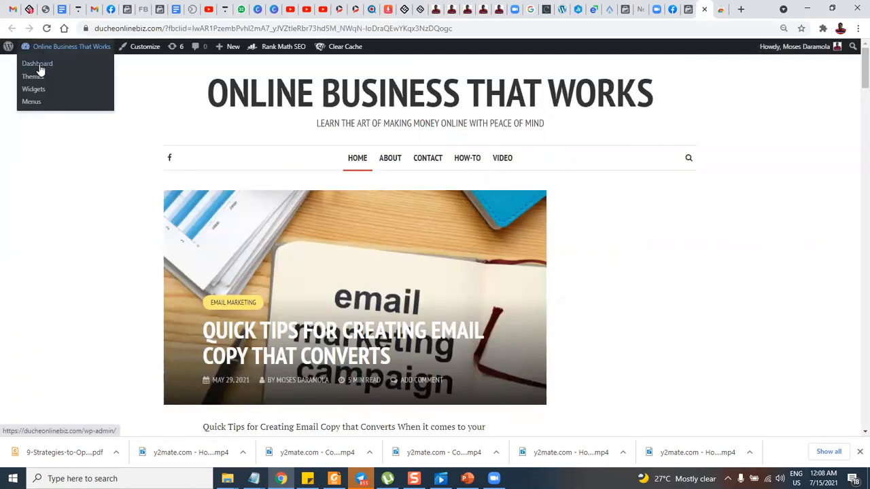
left_click(38, 64)
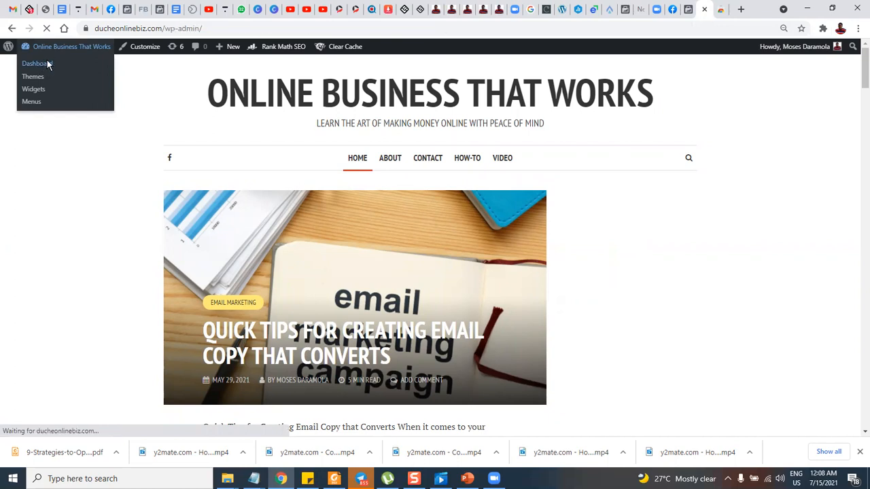
scroll(46, 241, "down", 2)
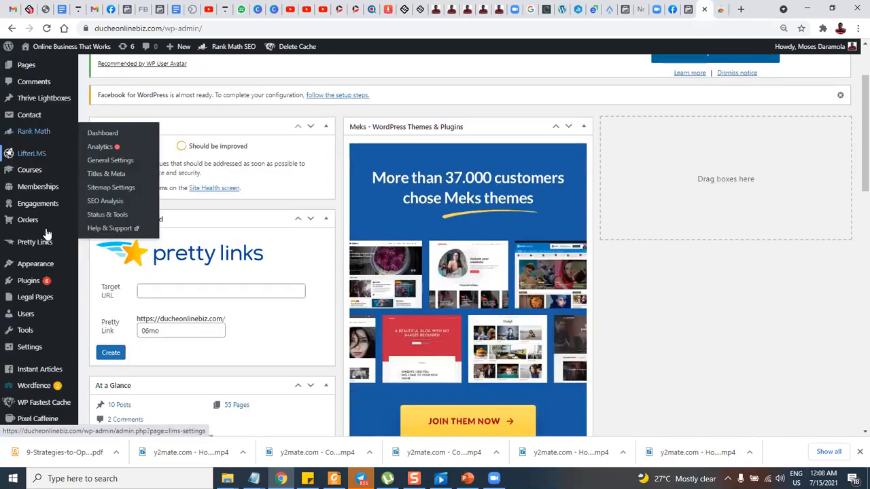
mouse_move(21, 268)
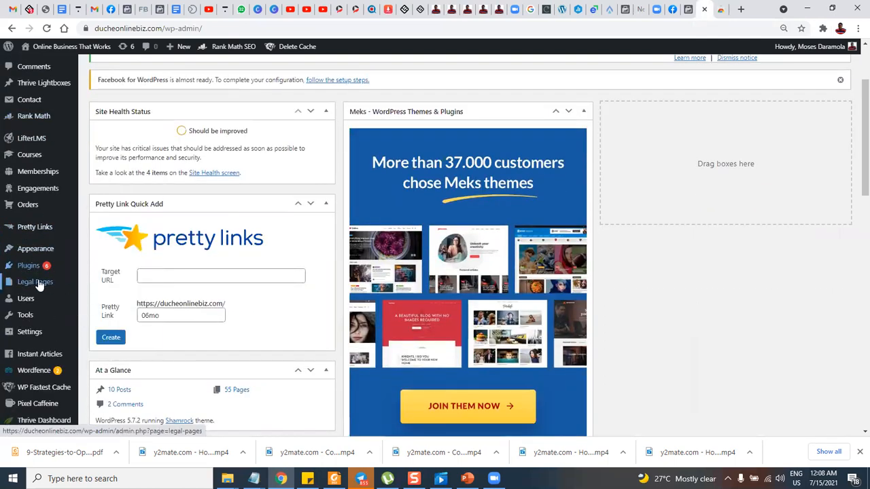
scroll(39, 286, "down", 3)
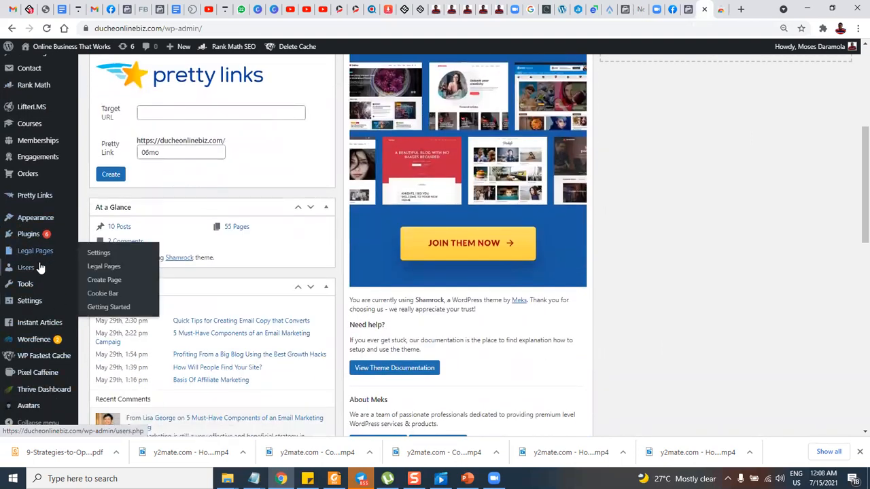
mouse_move(28, 234)
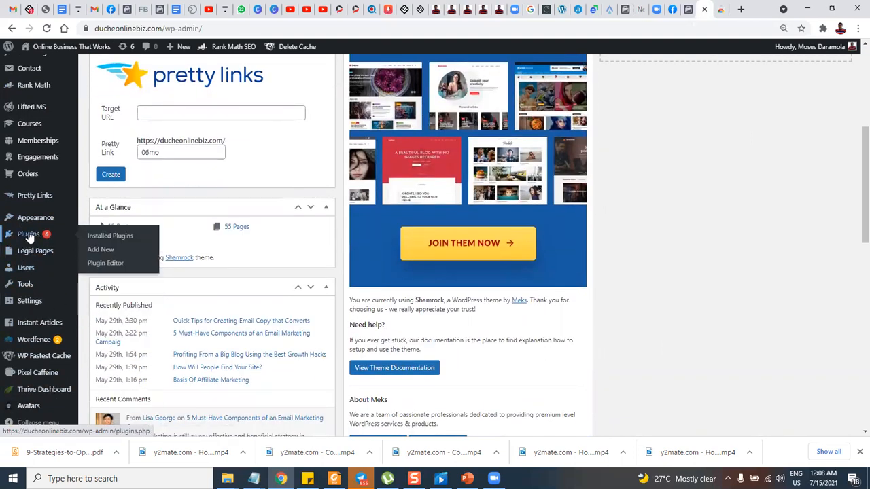
left_click(101, 250)
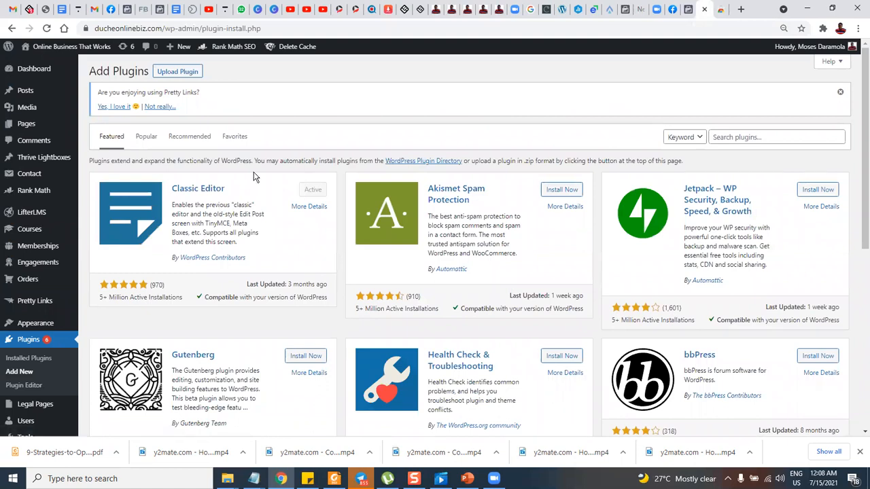
- Search the plugin directory for "facebook for wordpress"
left_click(726, 137)
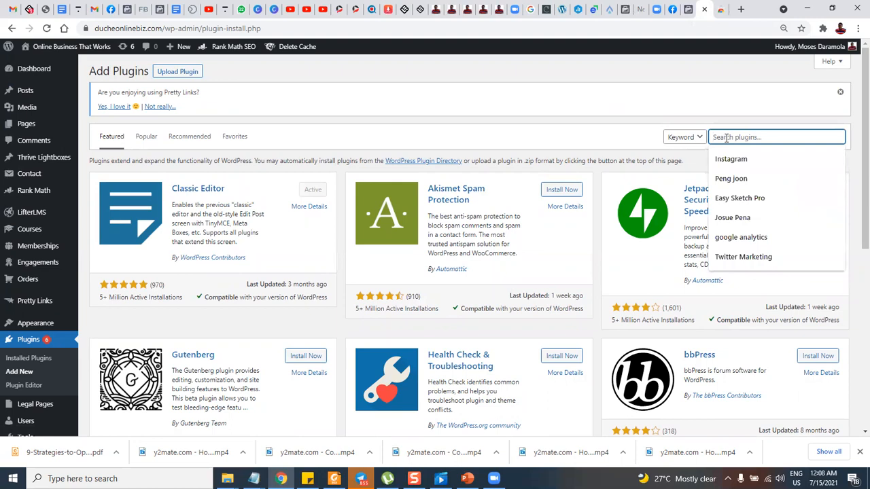
type("fac")
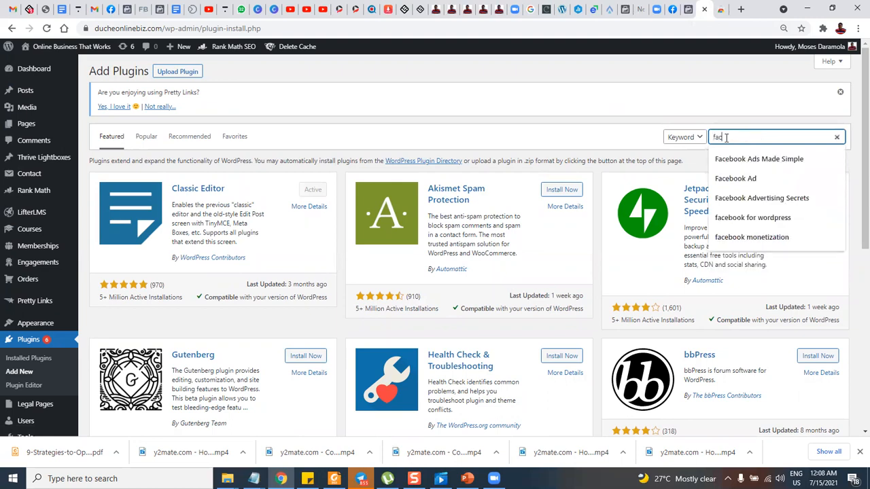
type("ebook")
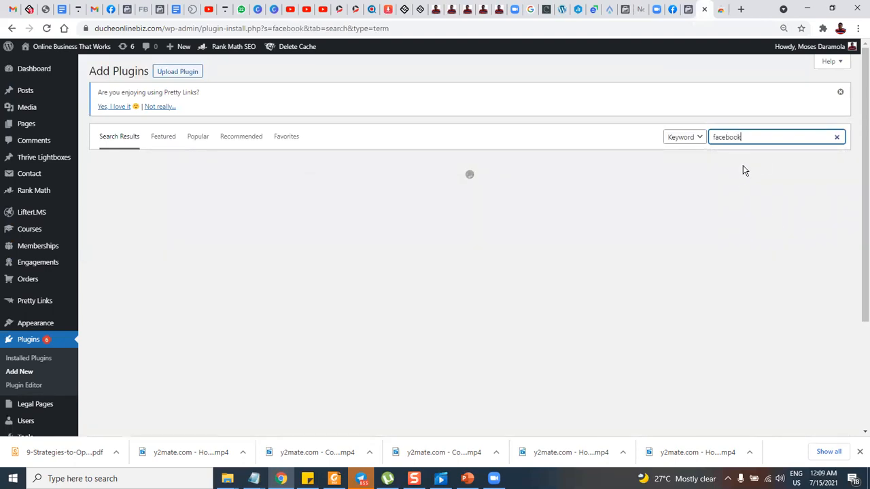
type(" for")
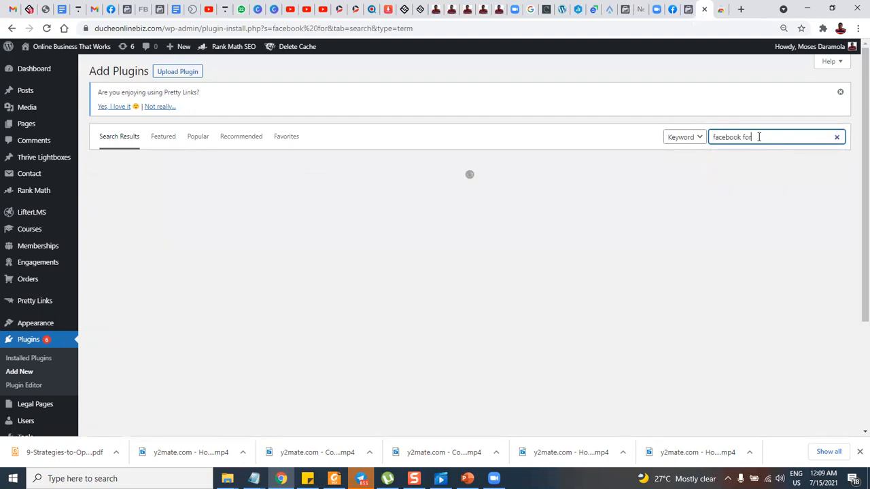
left_click(760, 136)
left_click(762, 159)
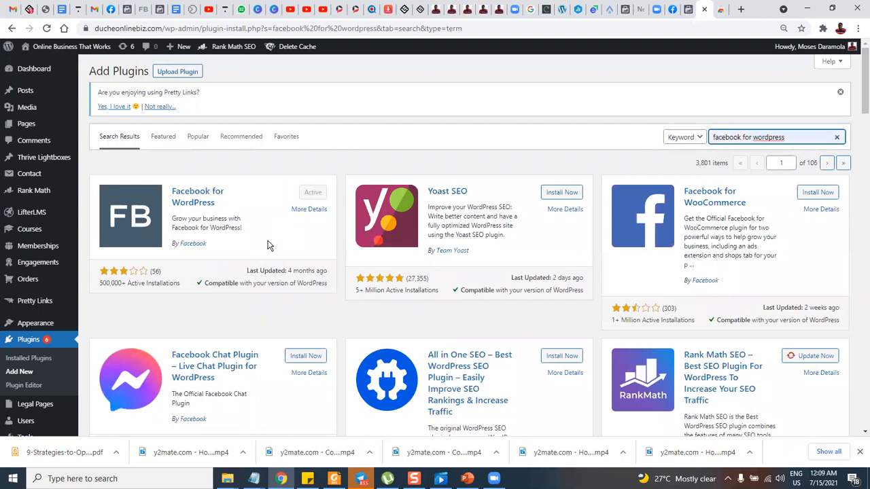
- Deactivate the installed Facebook for WordPress plugin and delete it together with its data
scroll(29, 310, "down", 1)
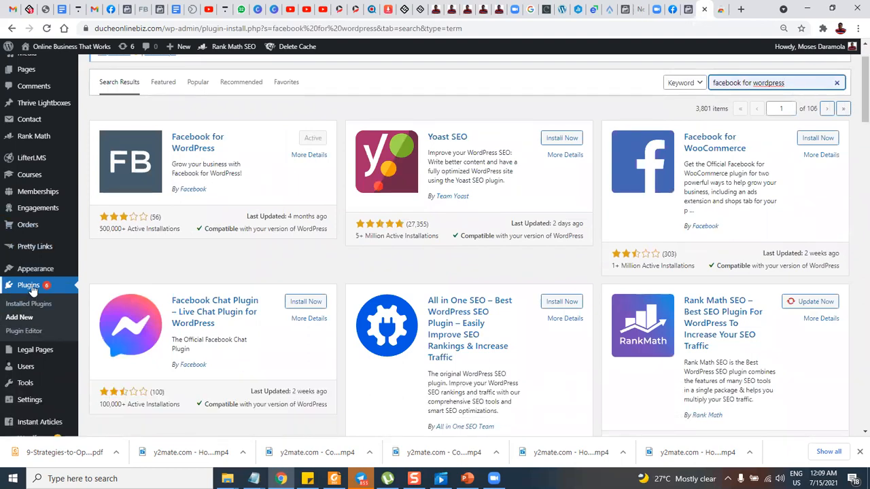
left_click(33, 310)
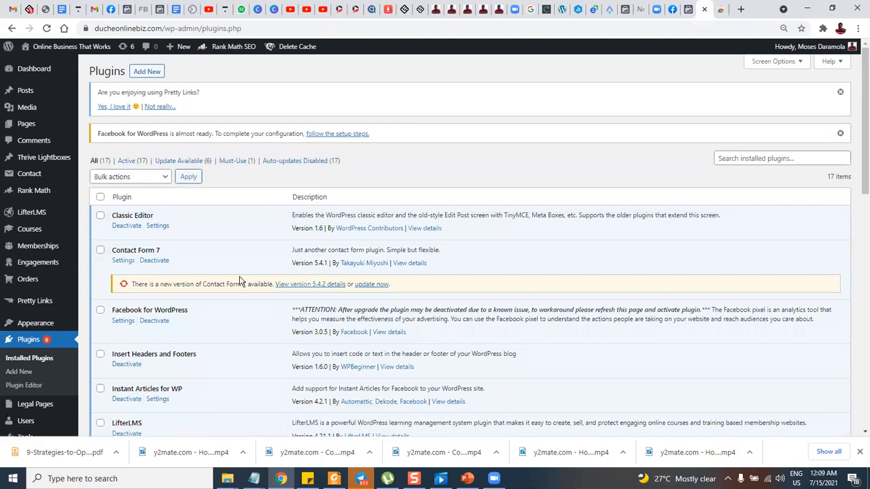
scroll(239, 281, "down", 2)
left_click(156, 212)
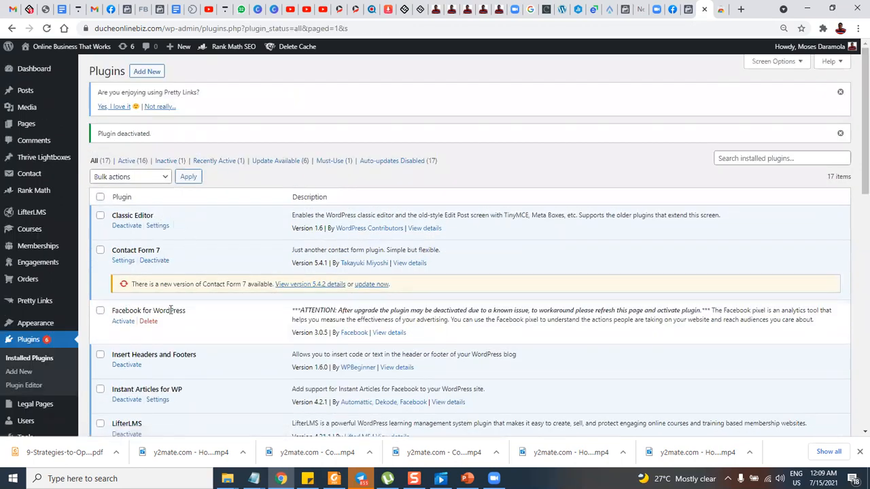
left_click(149, 322)
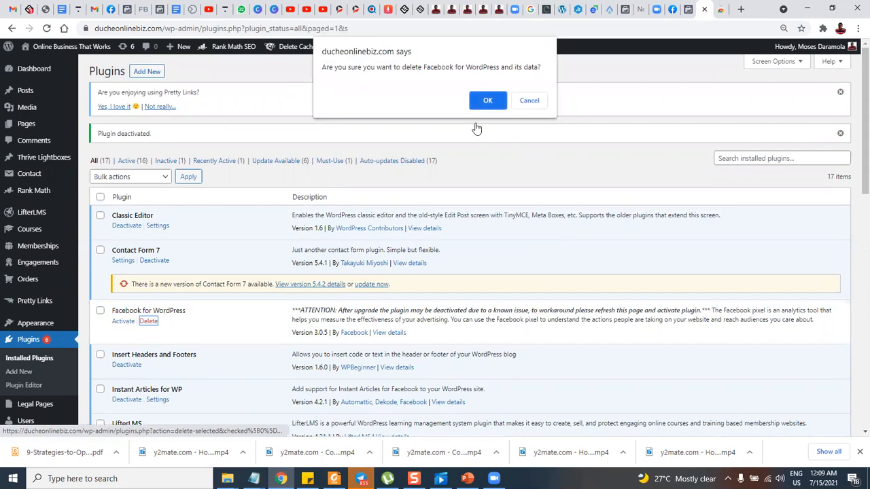
left_click(478, 102)
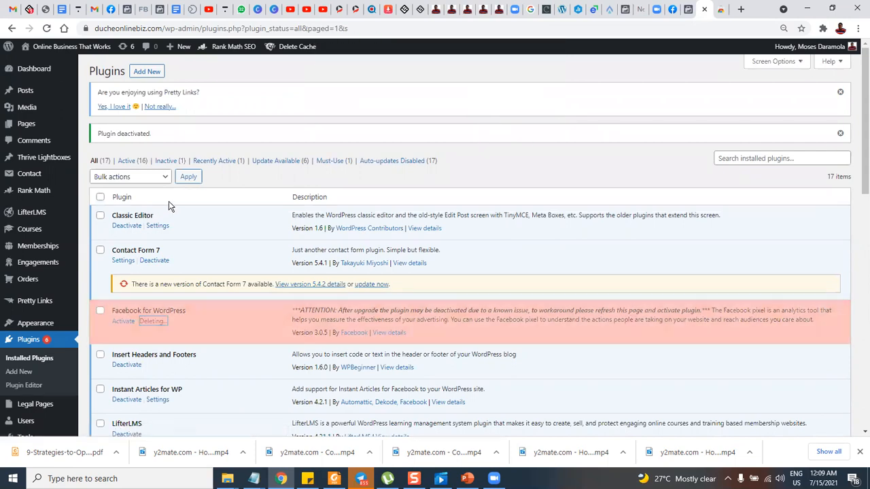
- Search the plugin directory for "facebook for wordpress", then install and activate the Facebook for WordPress plugin
left_click(150, 72)
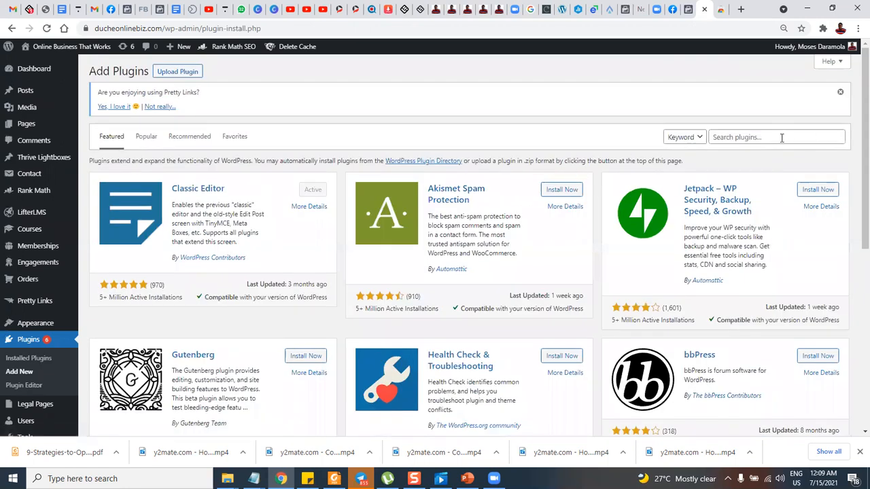
left_click(781, 138)
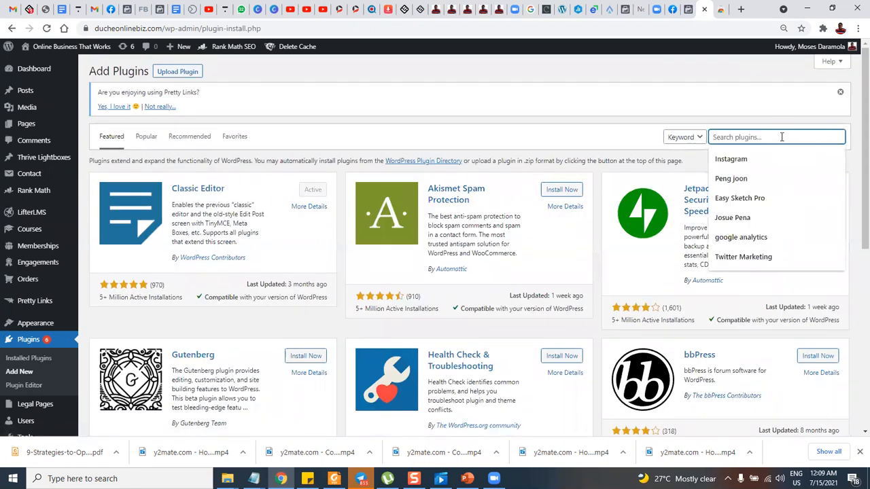
type("face")
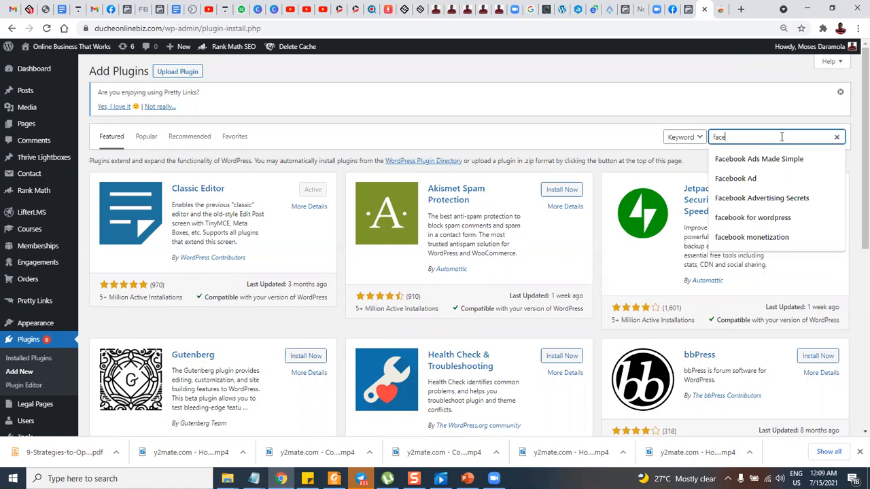
type("book fo")
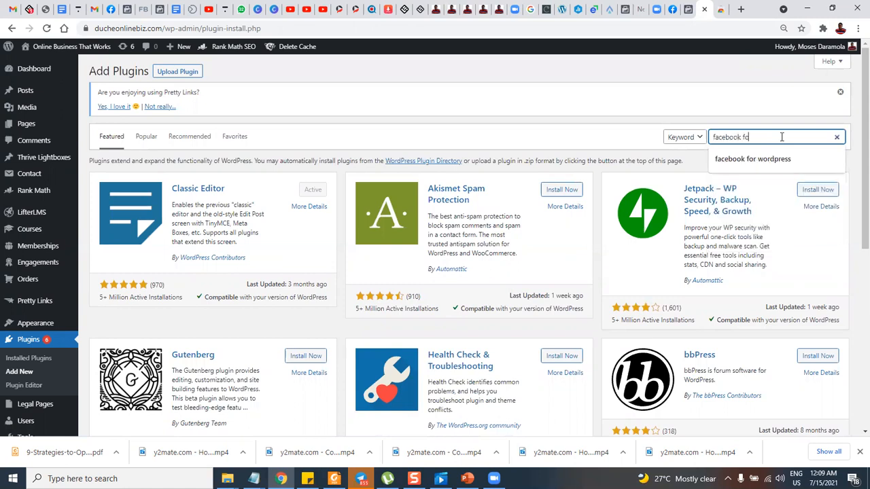
type("r wor")
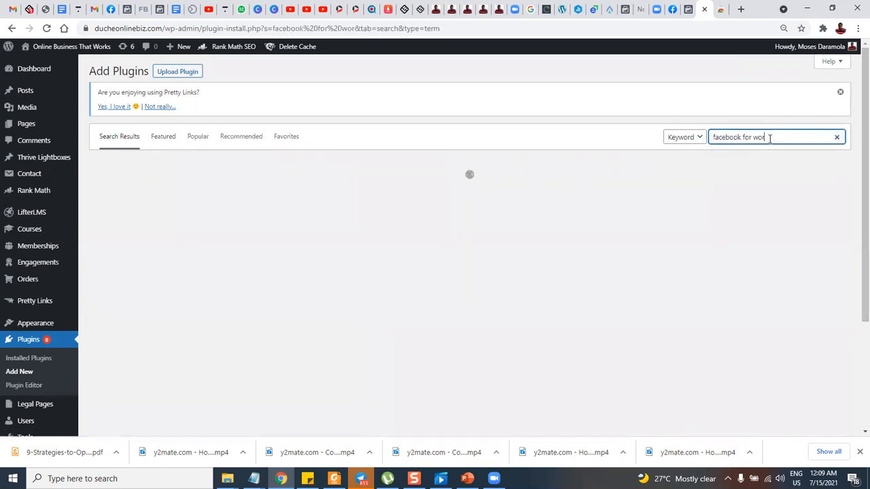
type("dpress")
left_click(773, 156)
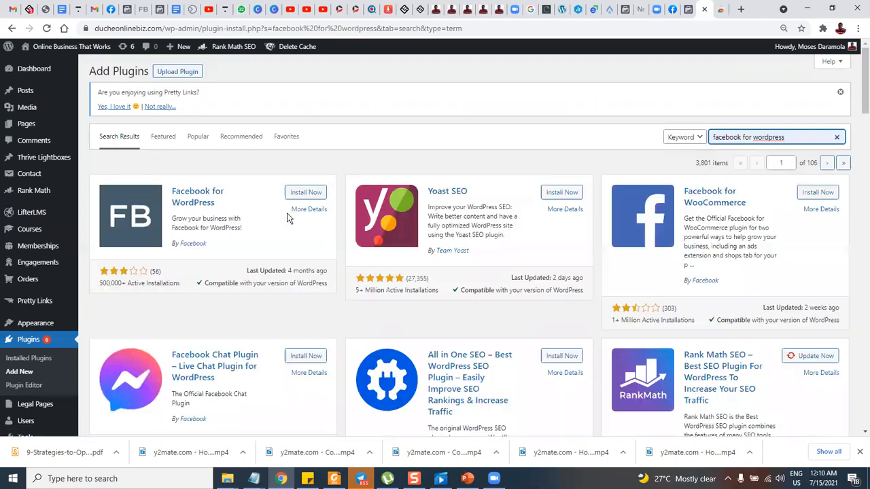
left_click(305, 194)
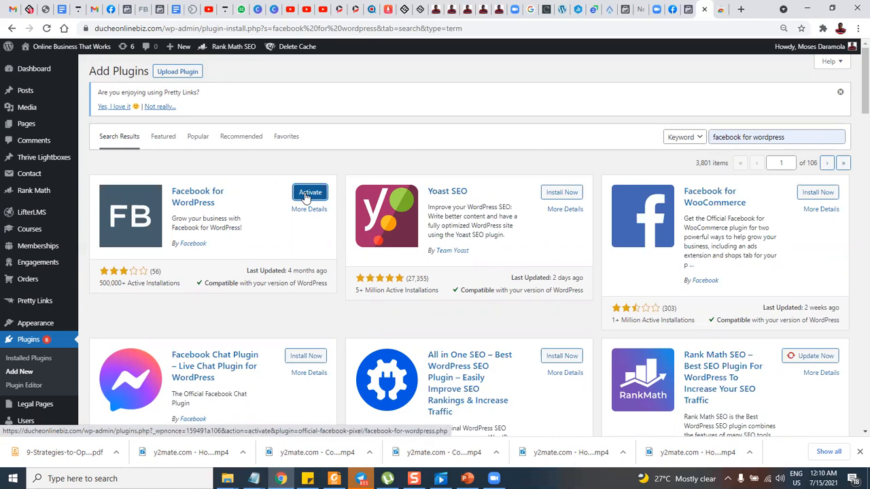
left_click(308, 194)
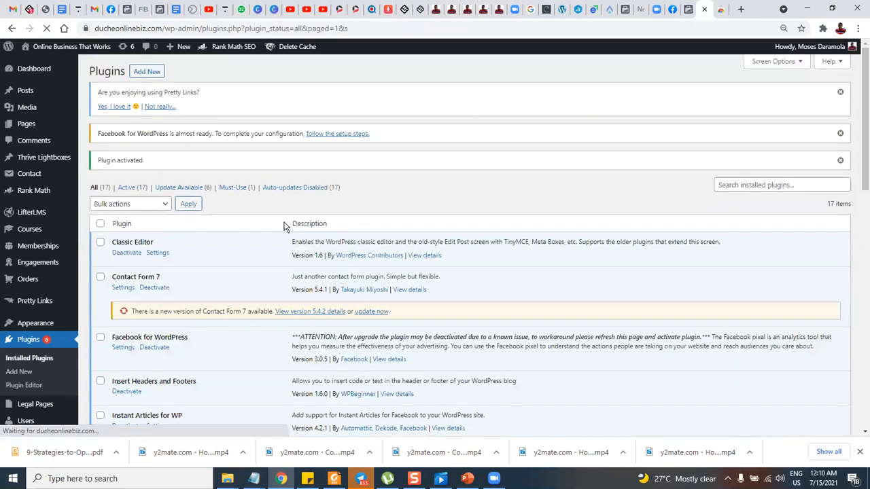
- Open the Facebook settings page of the activated plugin
scroll(224, 250, "down", 1)
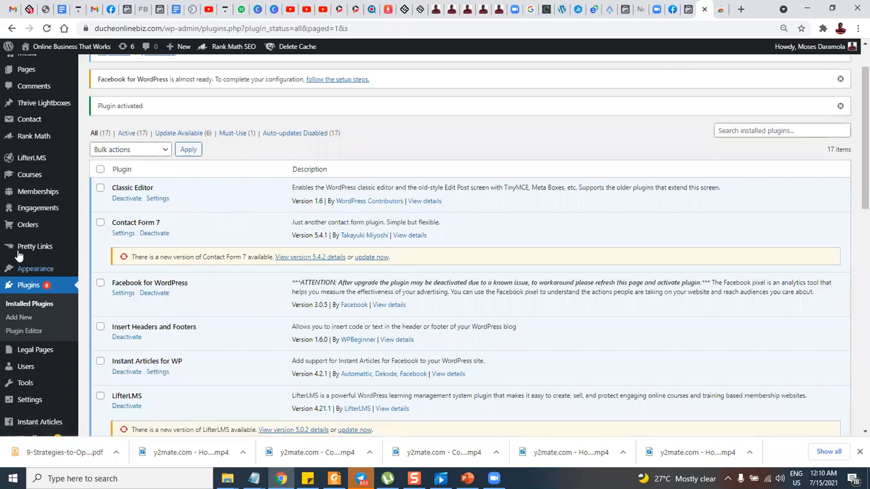
scroll(27, 246, "down", 2)
scroll(32, 245, "down", 5)
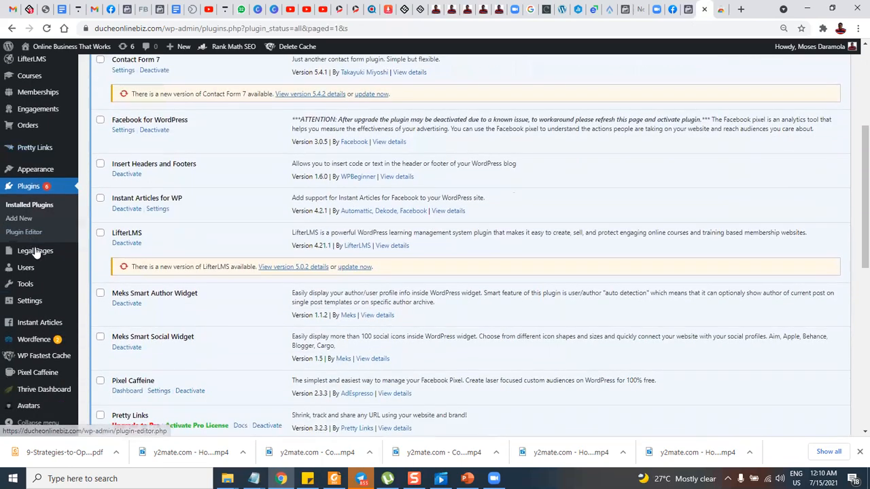
scroll(30, 330, "down", 3)
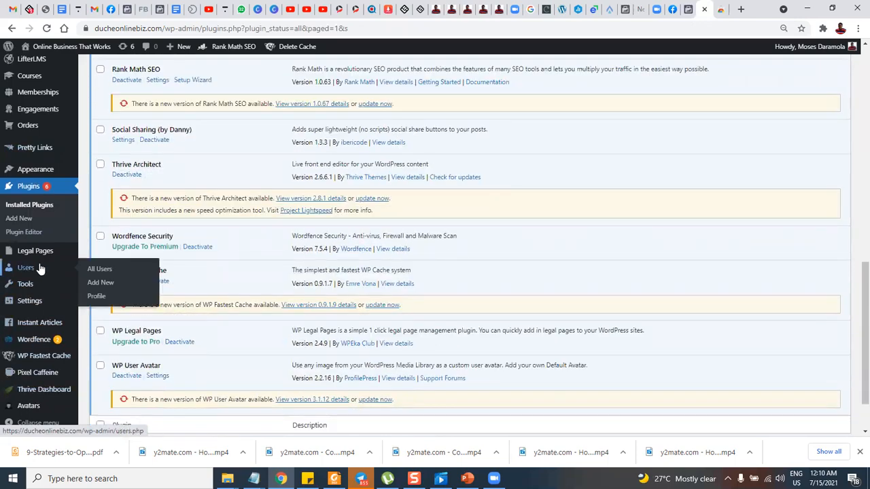
scroll(37, 279, "down", 1)
scroll(37, 320, "up", 2)
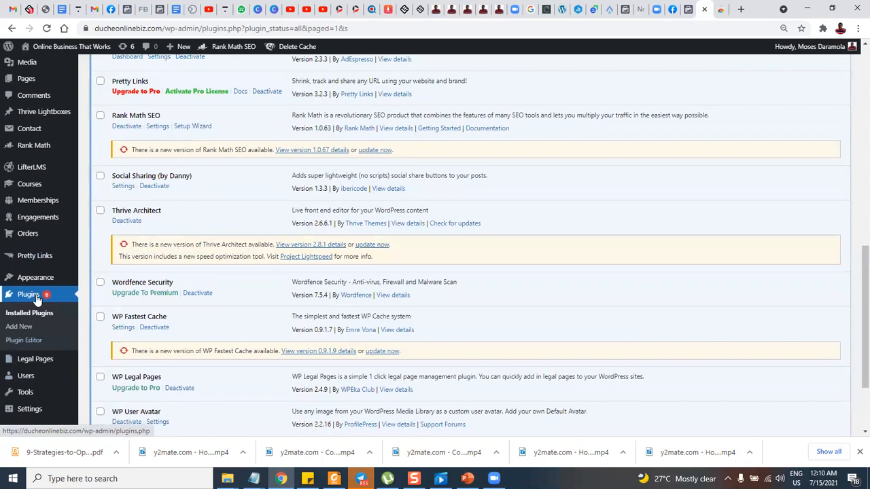
scroll(31, 255, "up", 1)
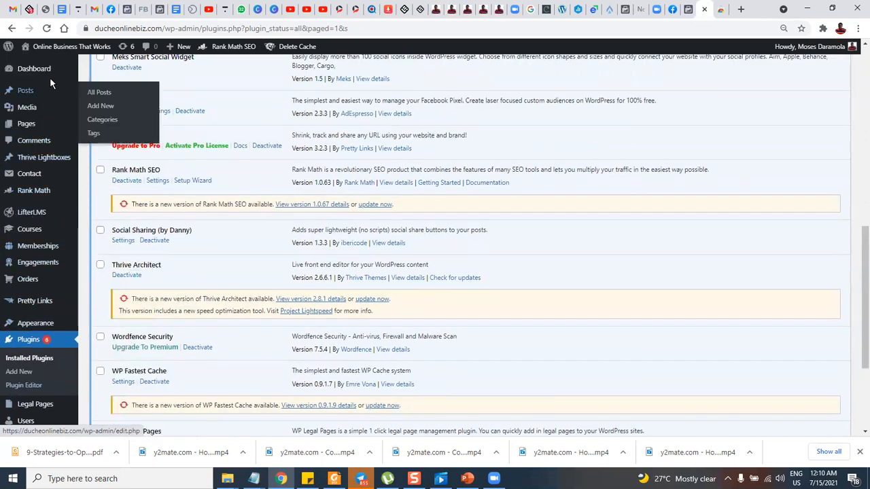
scroll(42, 179, "down", 3)
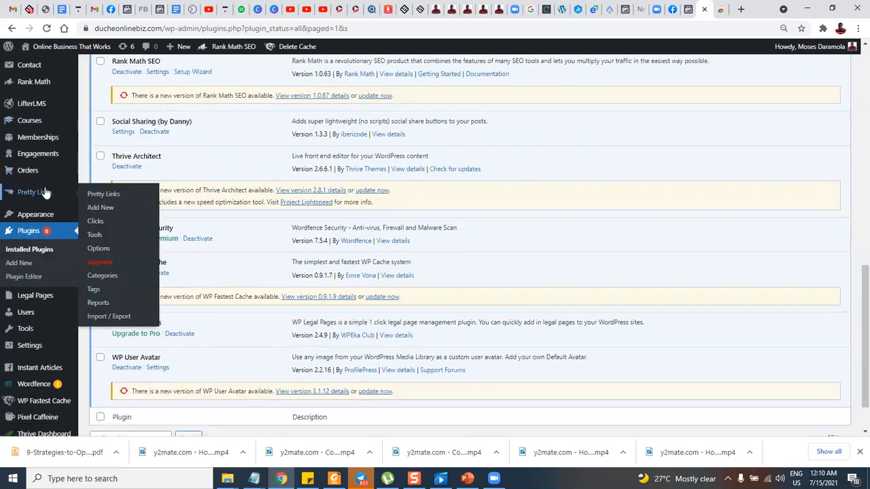
mouse_move(35, 308)
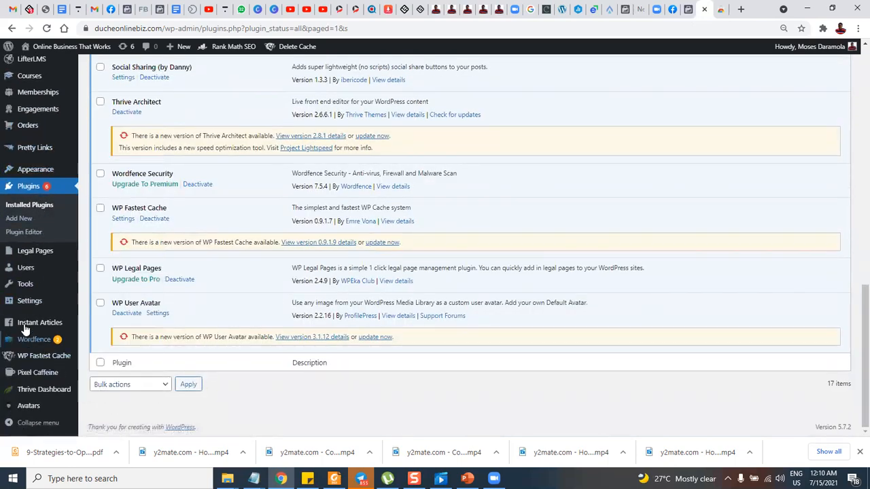
left_click(101, 388)
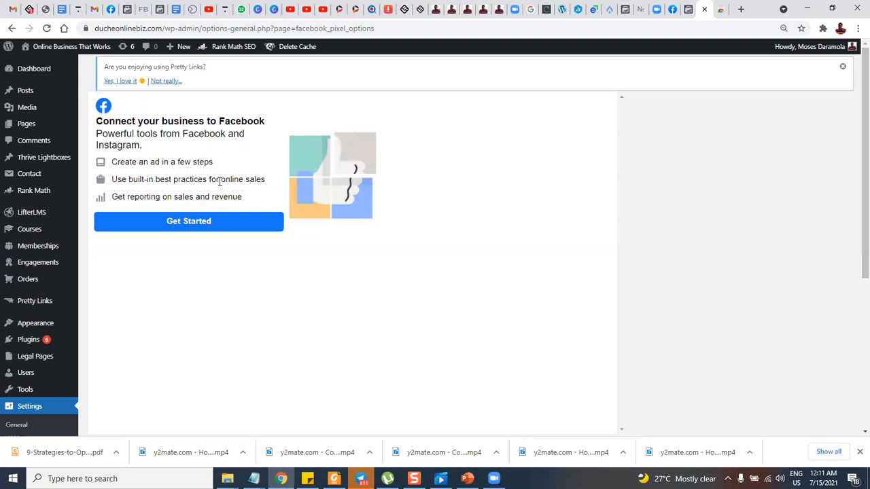
- Connect the WordPress App through the previously linked Facebook account, accepting the MarketOnline business and ad account, the FB ADS TEST 2 Pixel and the requested permissions
left_click(187, 223)
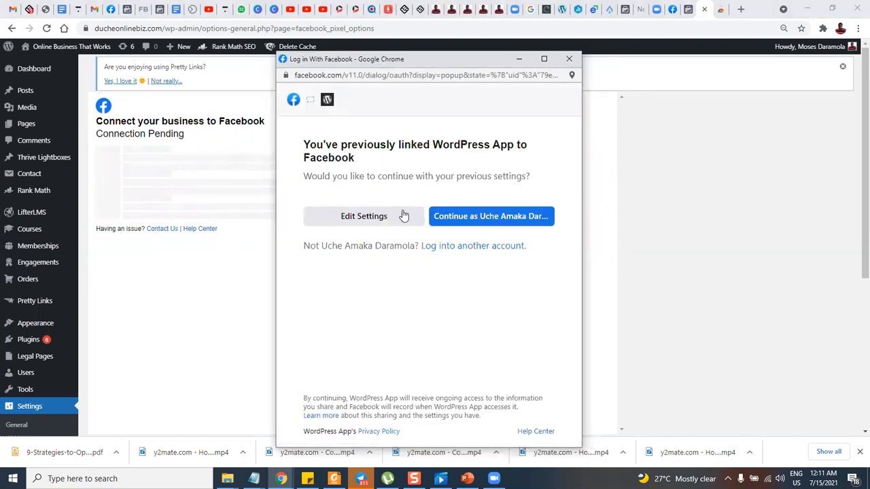
left_click(473, 218)
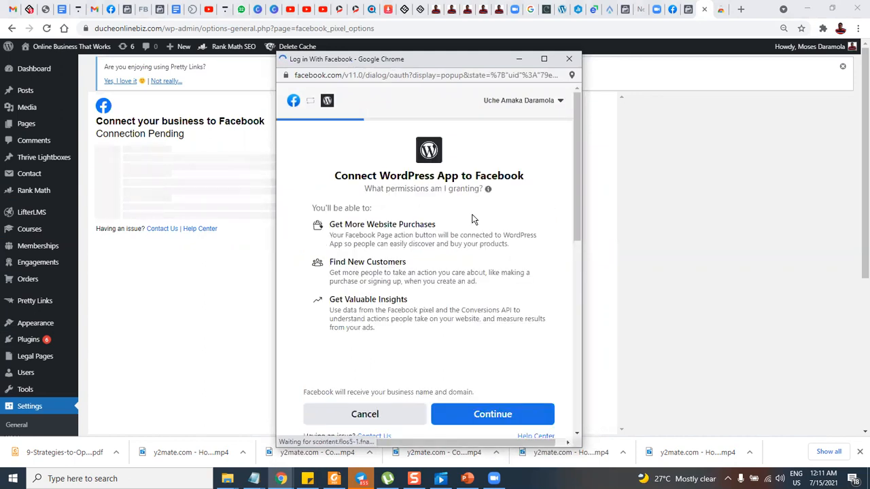
scroll(489, 287, "down", 1)
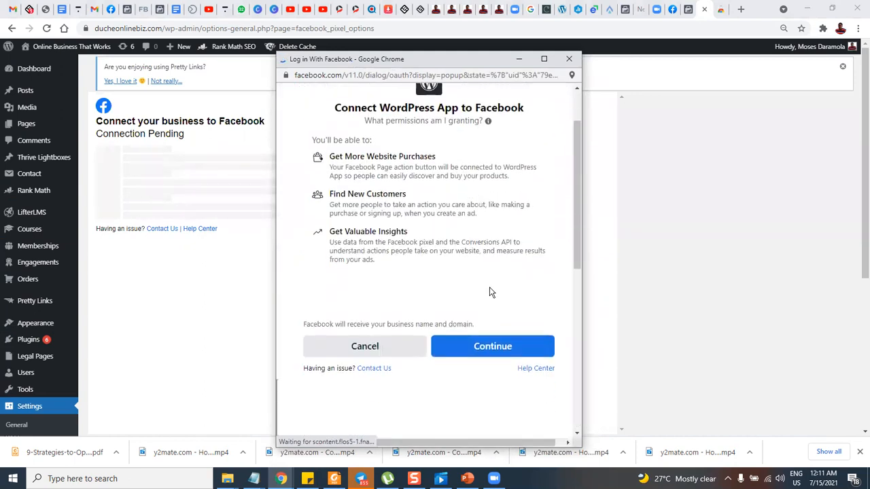
left_click(494, 348)
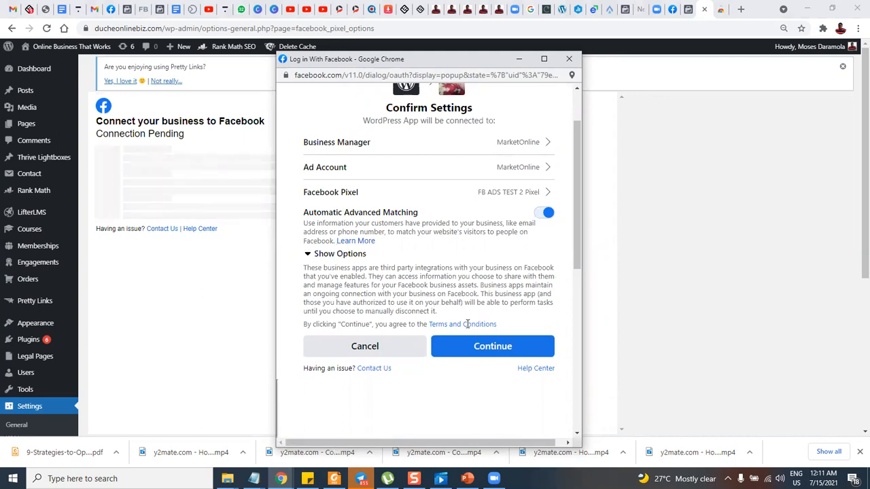
left_click(478, 348)
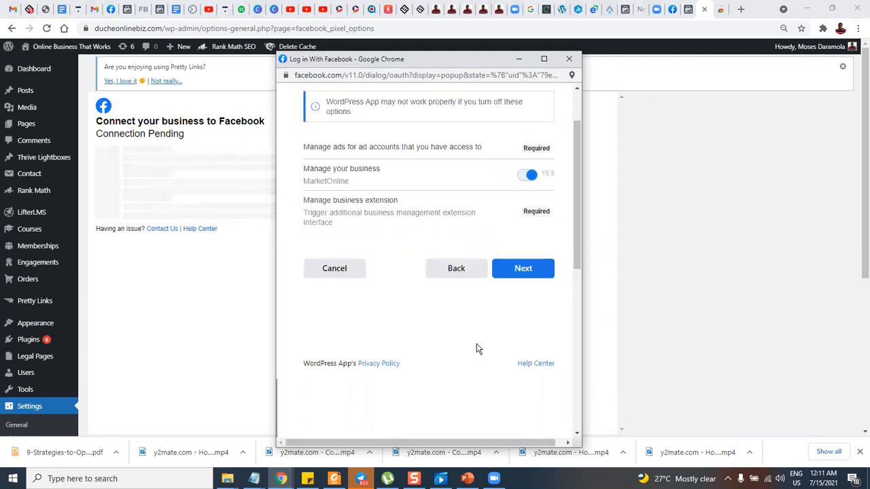
left_click(523, 270)
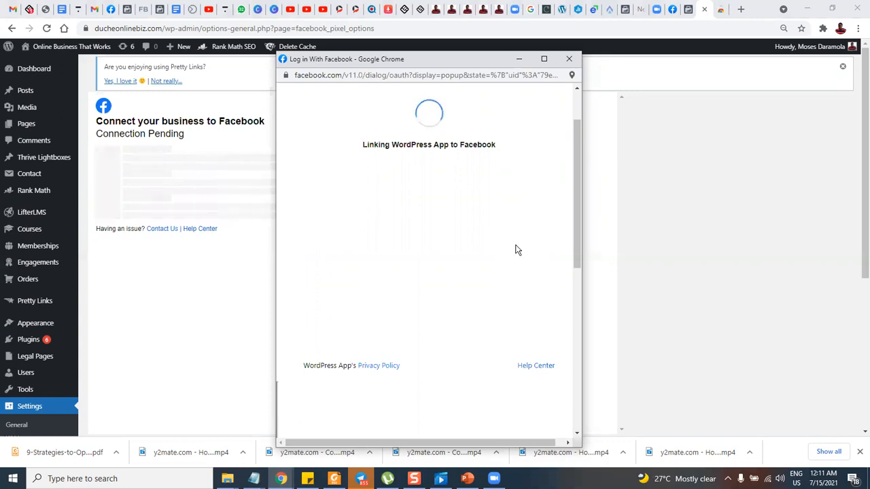
- Finish the Facebook linking dialog and agree to share the system user token with ducheonlinebiz.com
scroll(506, 245, "down", 5)
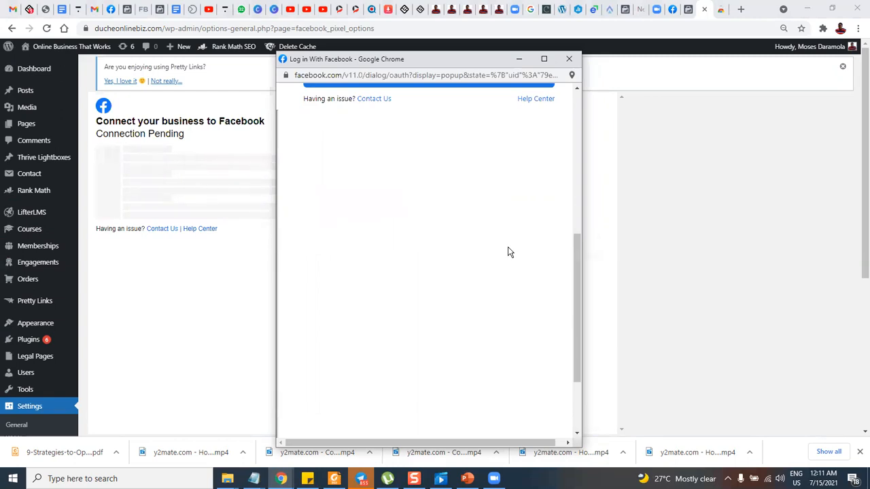
left_click_drag(577, 255, 587, 109)
scroll(524, 220, "down", 2)
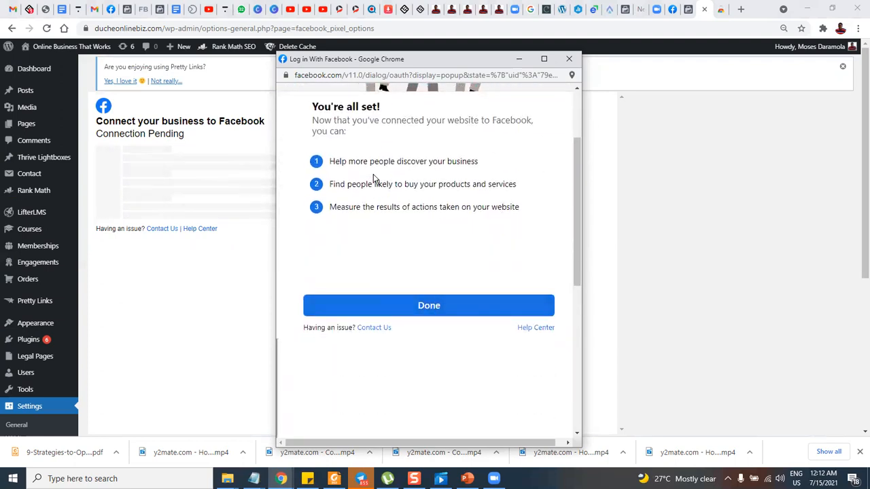
left_click(423, 307)
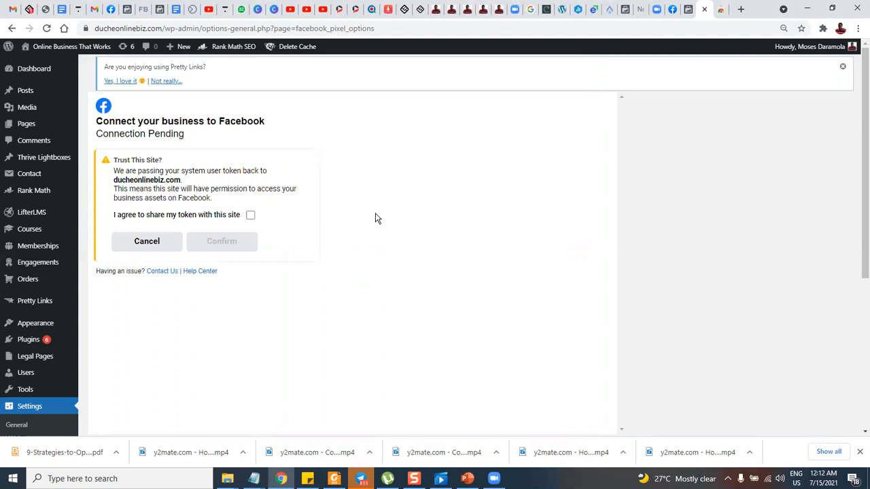
left_click(250, 215)
left_click(224, 242)
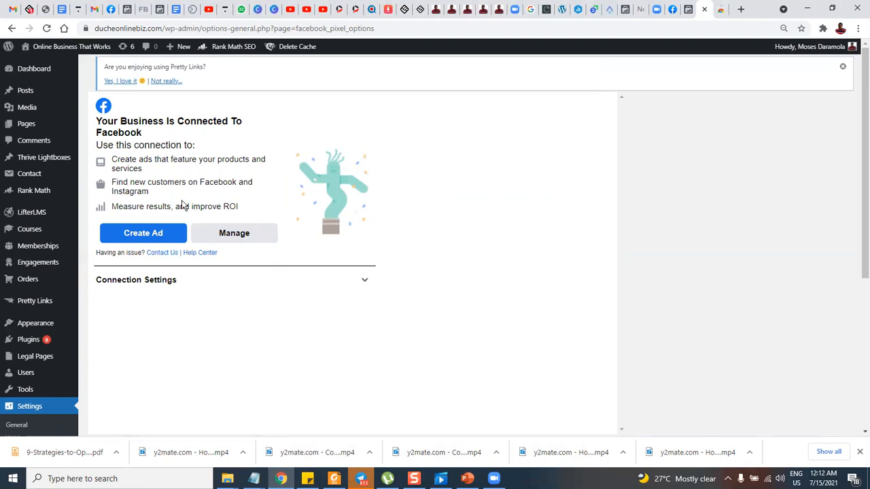
- Expand the Connection Settings and examine the Delete Connection option and the dashboard's Facebook and Pixel Caffeine entries
left_click(162, 281)
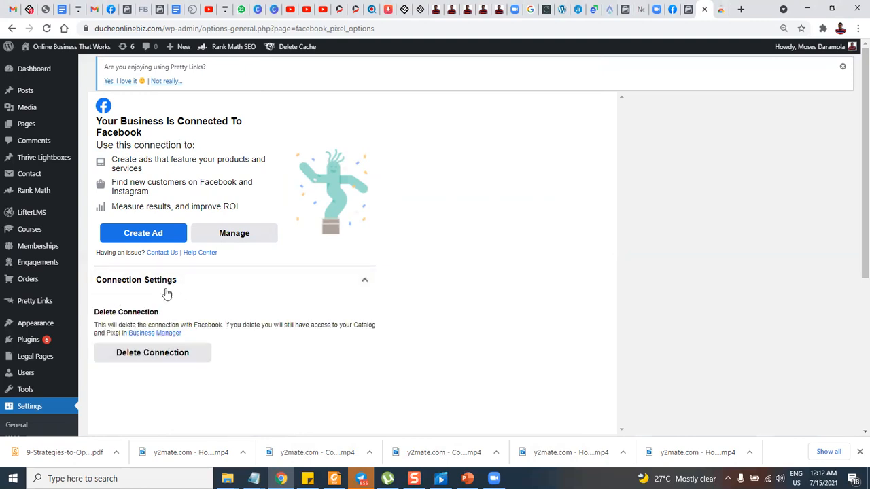
scroll(184, 293, "down", 2)
scroll(207, 294, "down", 1)
scroll(207, 289, "up", 3)
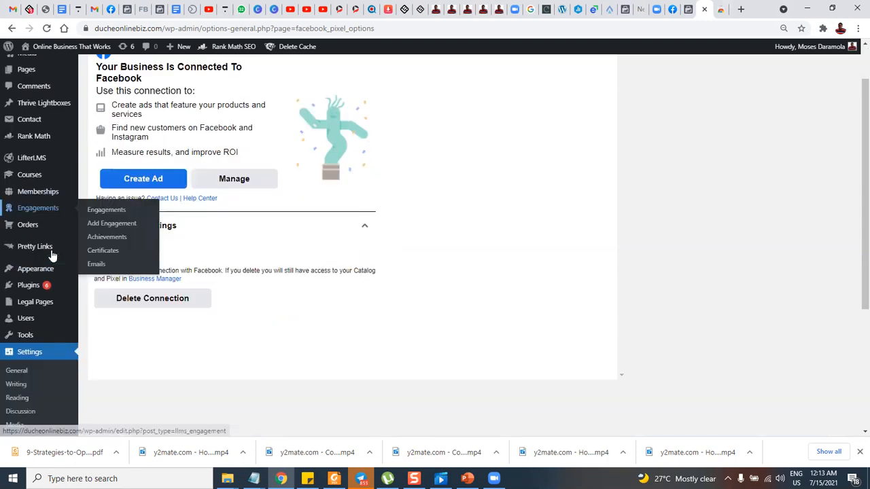
scroll(51, 255, "down", 2)
mouse_move(42, 280)
scroll(42, 289, "down", 1)
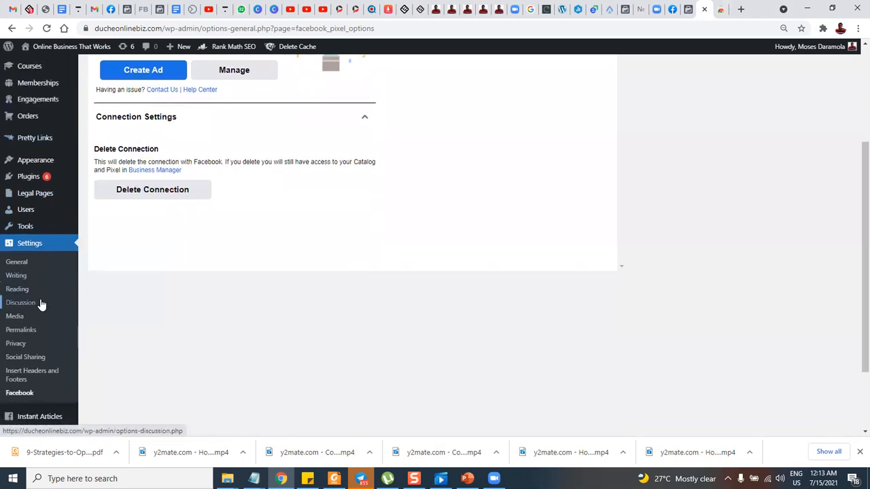
scroll(43, 302, "down", 1)
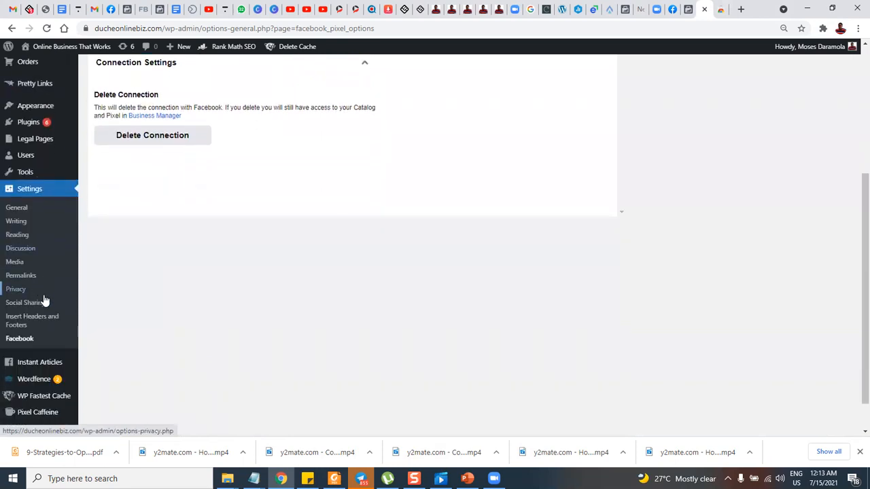
scroll(43, 312, "down", 1)
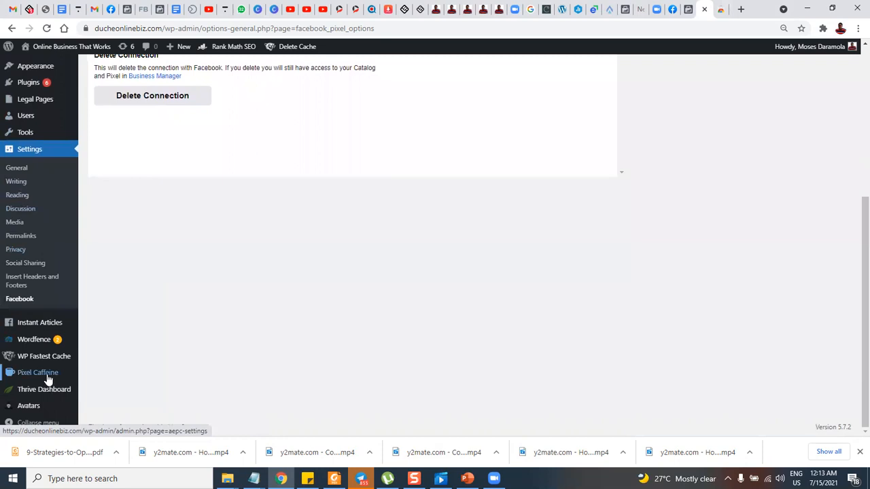
mouse_move(43, 383)
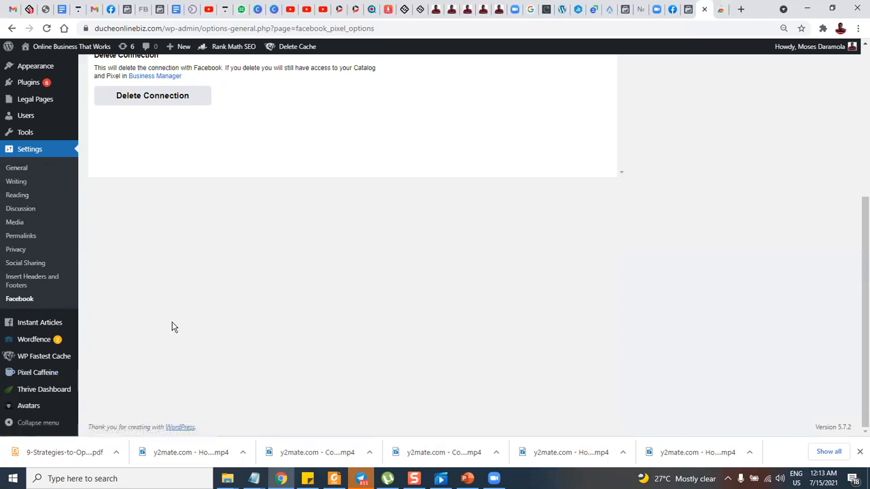
scroll(95, 306, "up", 4)
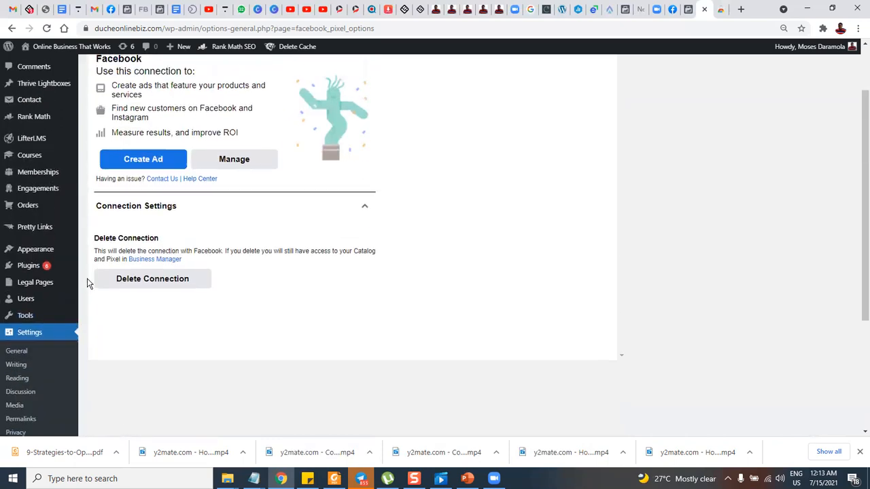